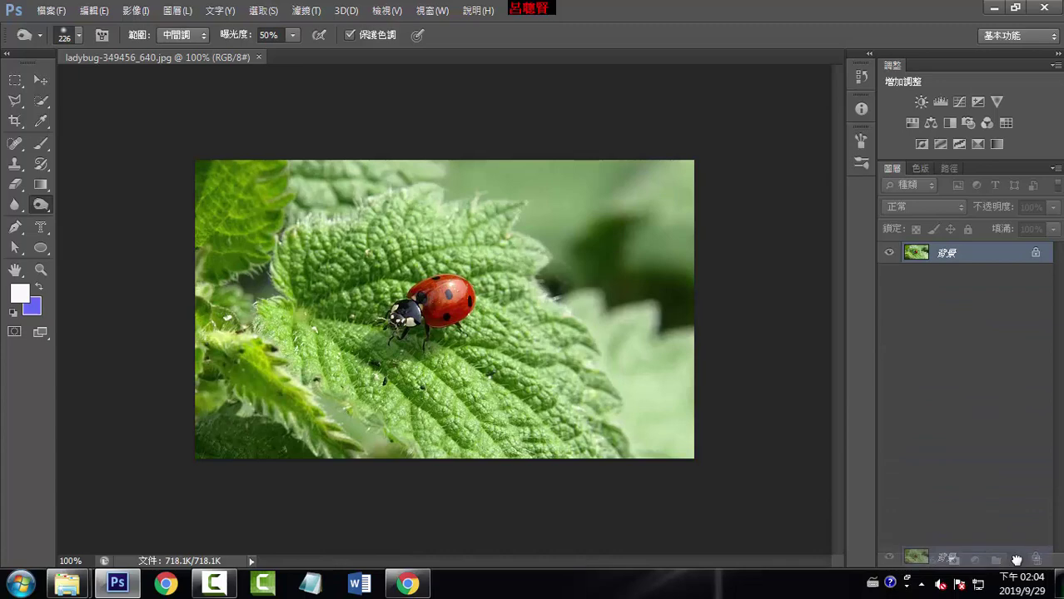
- Duplicate the Background layer as 背景 拷貝 and hide the original Background layer
left_click_drag(941, 252, 1017, 561)
left_click(889, 287)
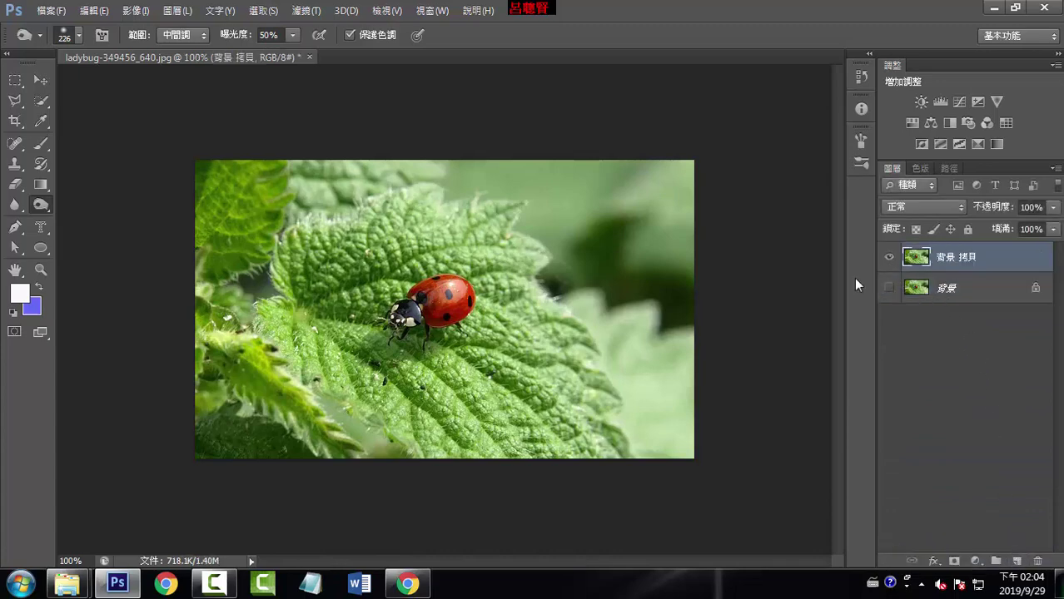
key("ctrl+plus")
key("ctrl+plus")
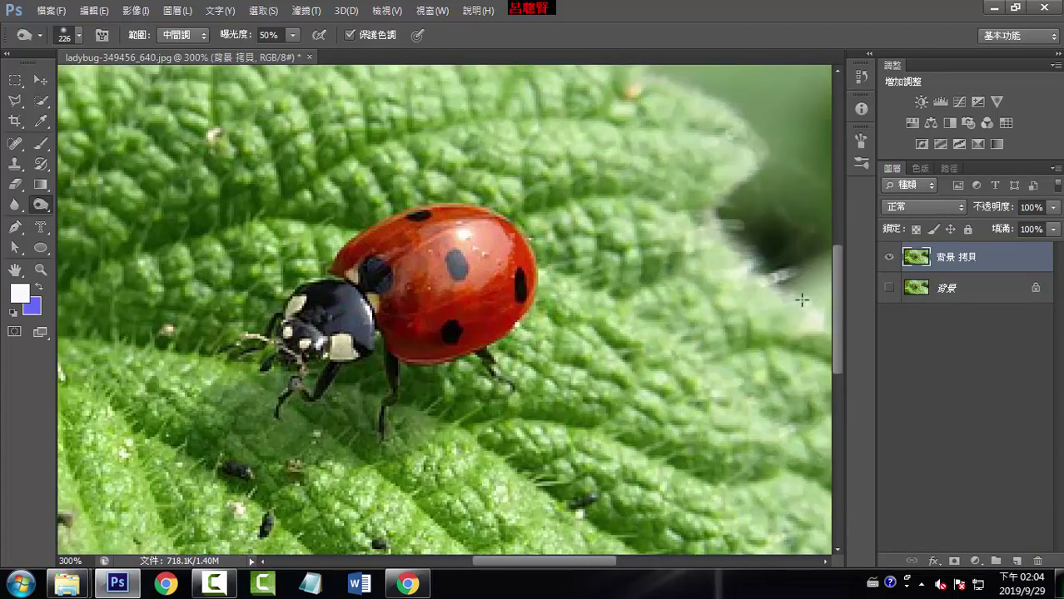
- Paint a rough Quick Selection over the ladybug's red shell, black head and underside
key("ctrl+plus")
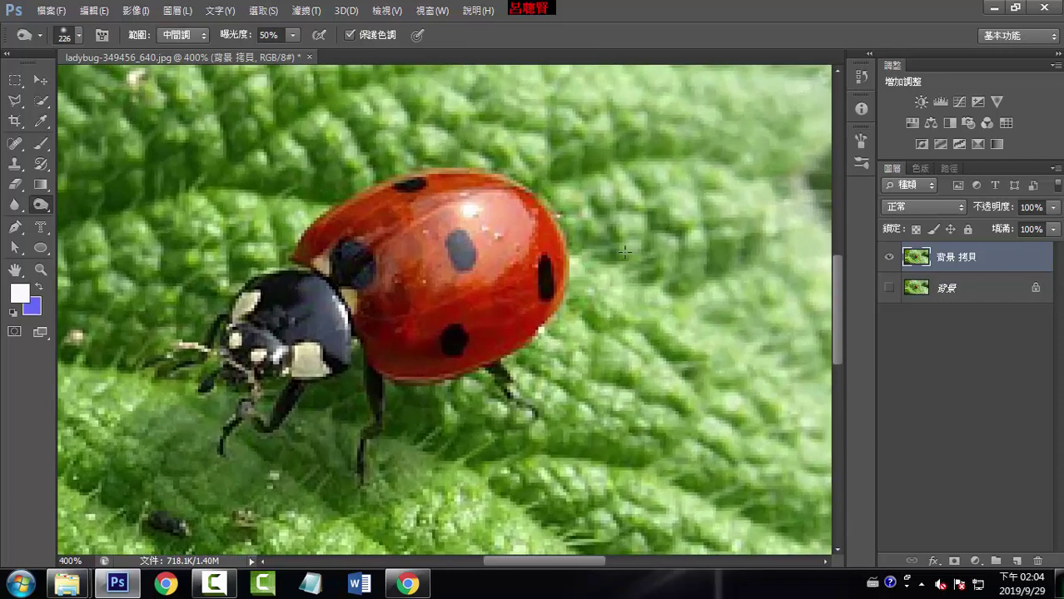
left_click(41, 102)
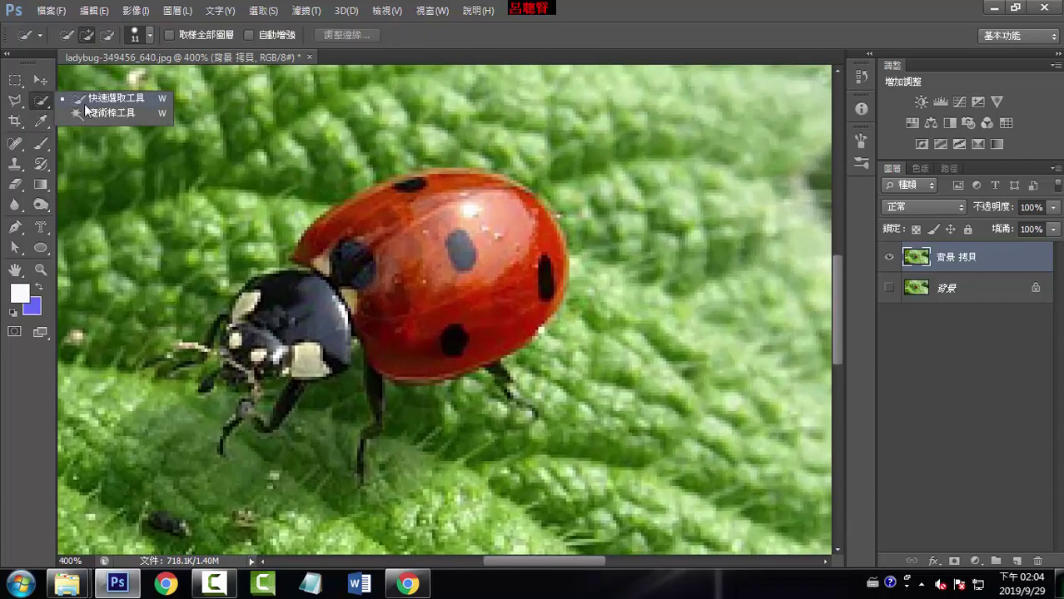
left_click(106, 106)
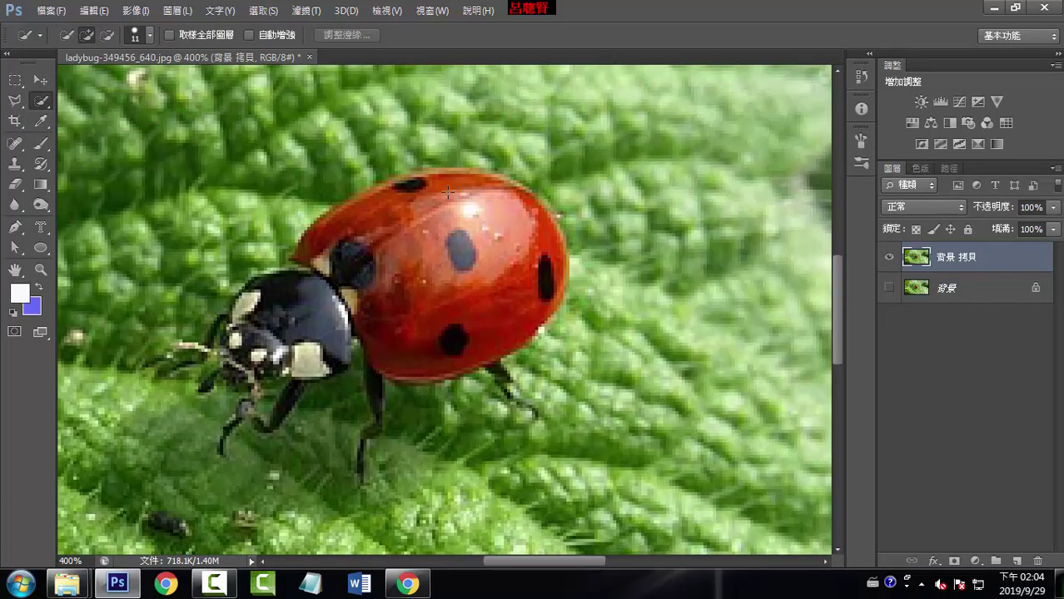
left_click_drag(492, 248, 522, 271)
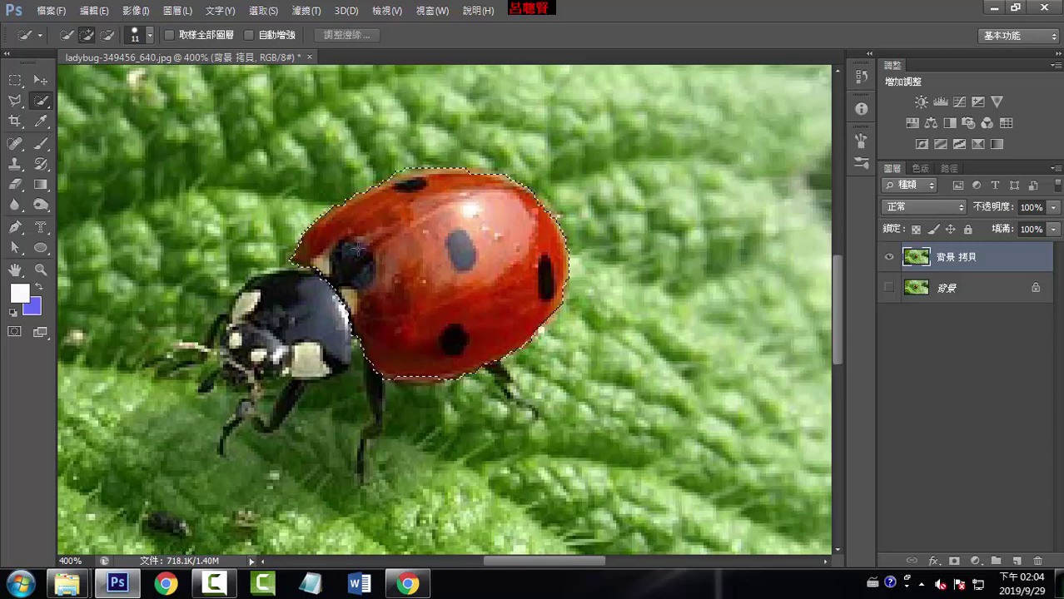
mouse_move(310, 307)
left_mouse_down()
mouse_move(283, 318)
mouse_move(246, 408)
left_mouse_up()
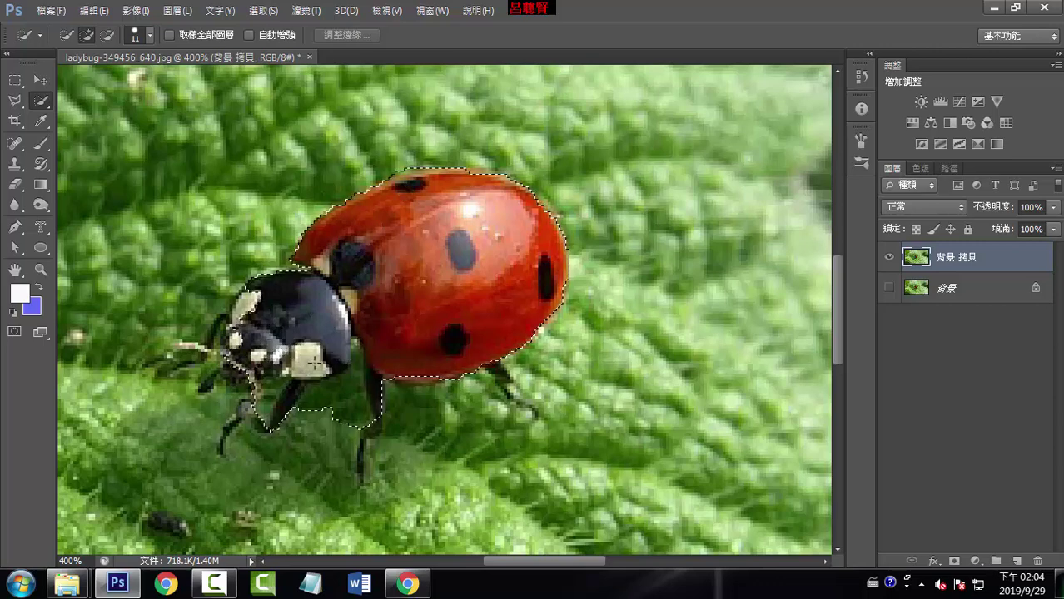
left_click_drag(246, 408, 210, 413)
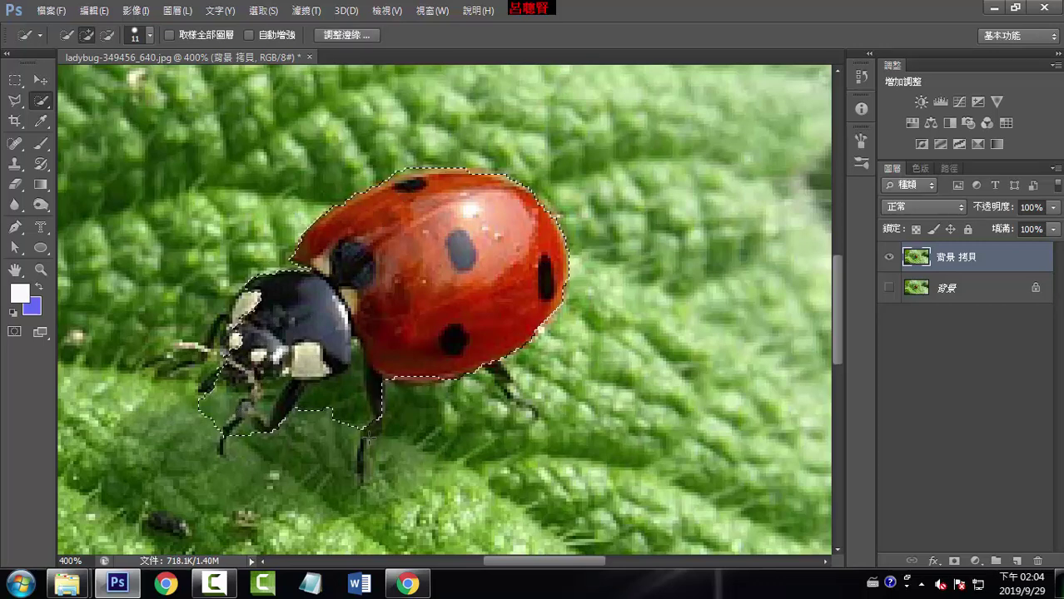
left_click_drag(370, 430, 359, 445)
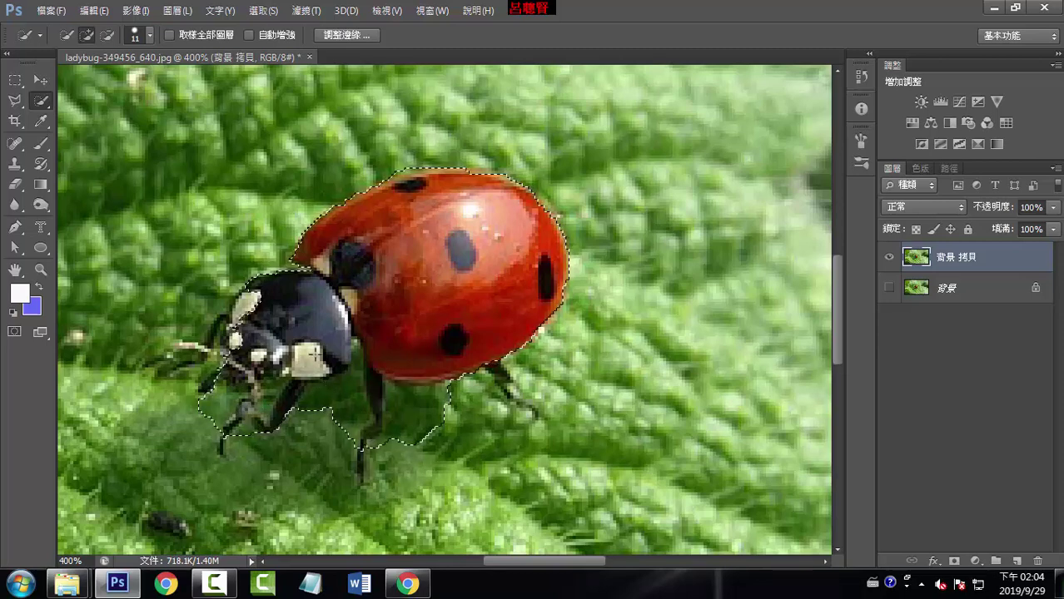
left_click(149, 35)
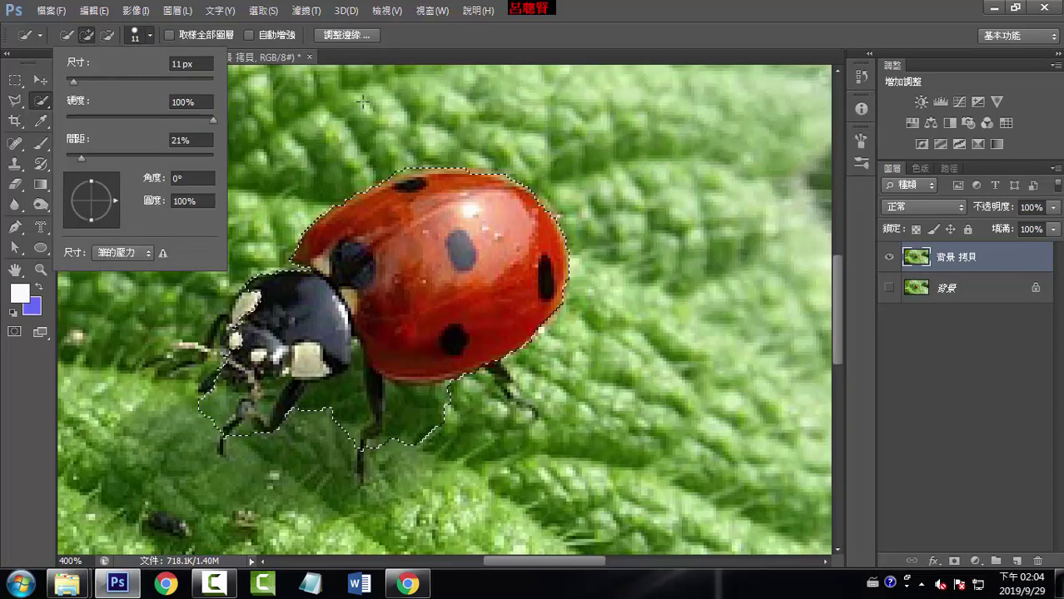
left_click(324, 65)
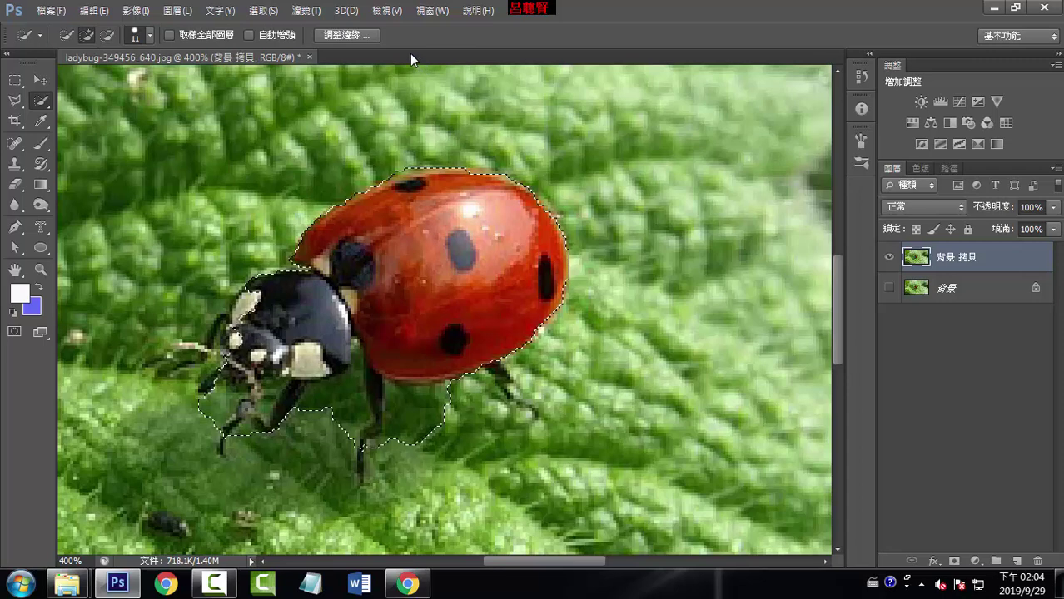
- Deselect the rough selection and shrink the Quick Selection brush to 12 px
key("ctrl+d")
left_click(147, 38)
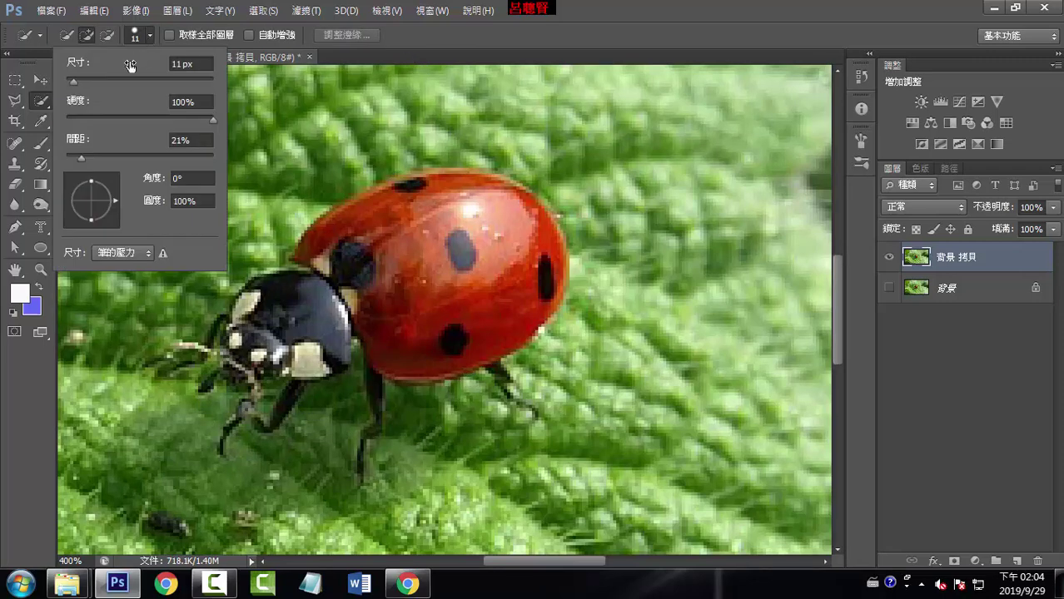
left_click_drag(76, 85, 70, 84)
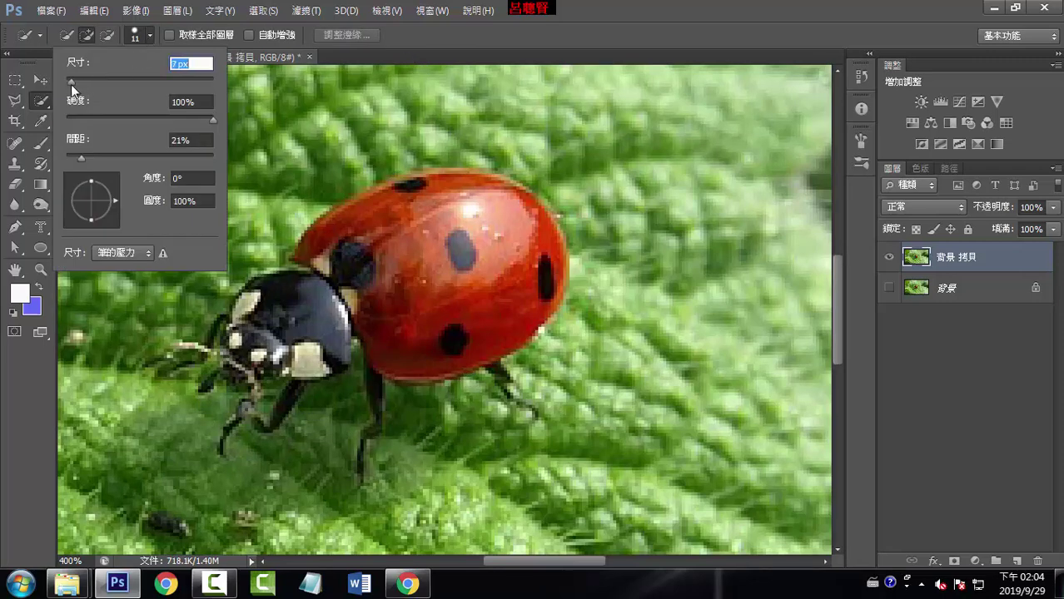
left_click(423, 28)
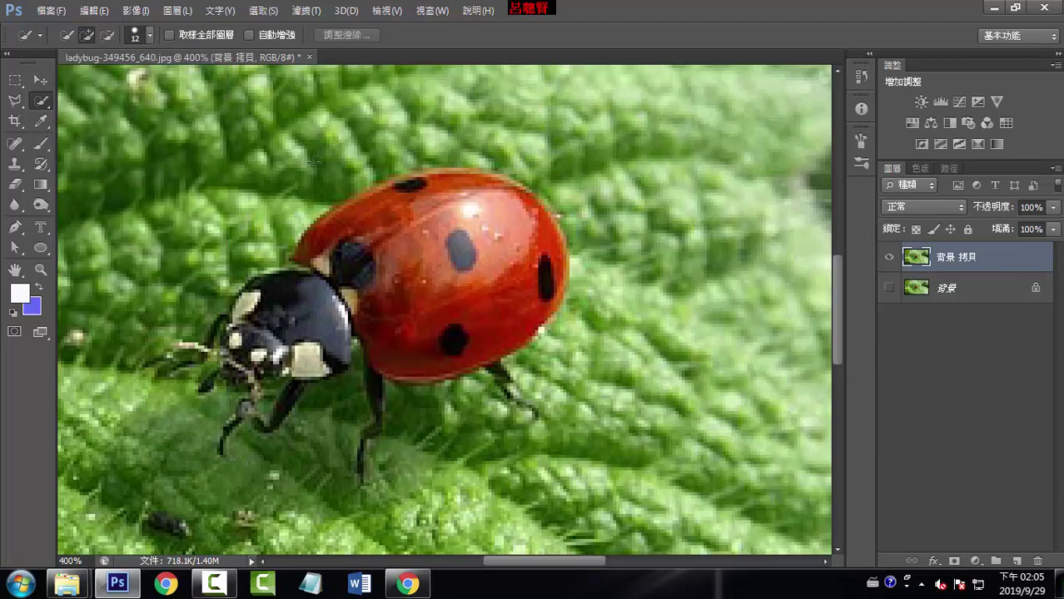
key("ctrl+1")
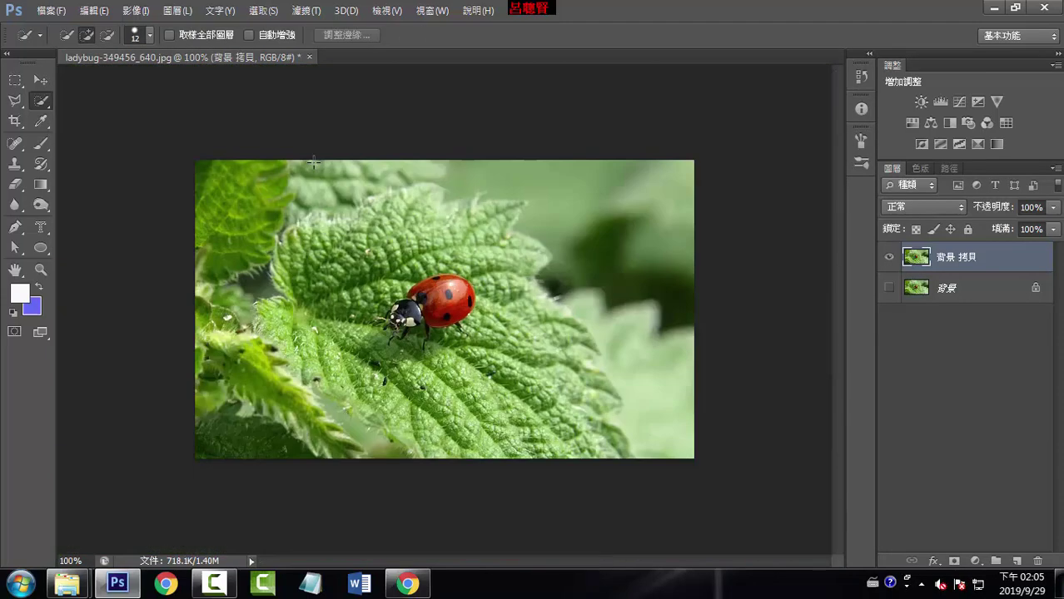
key("ctrl+plus")
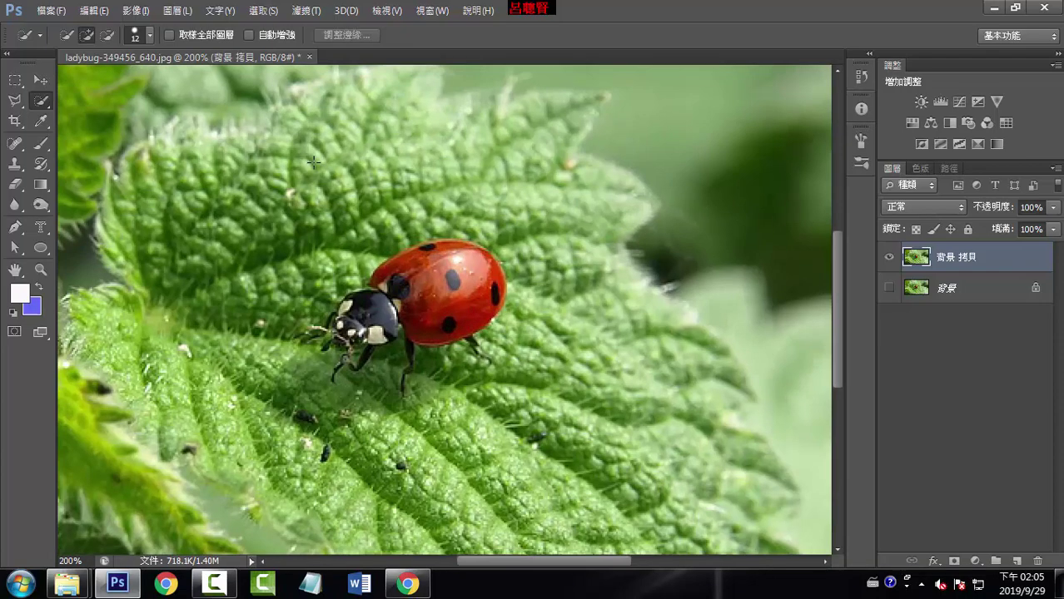
key("ctrl+plus")
key("ctrl+plus")
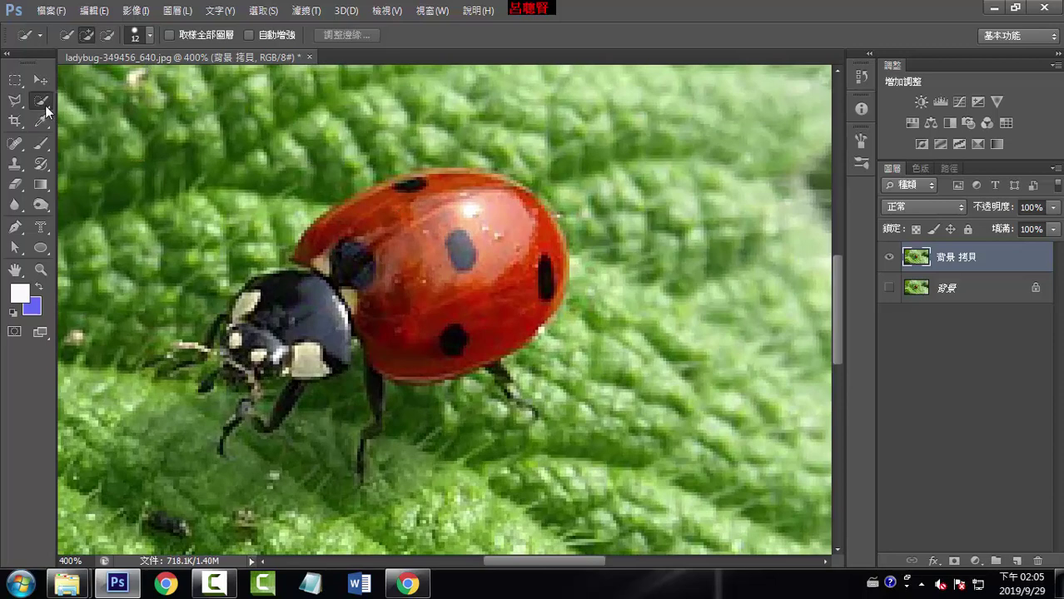
- With a 6 px Quick Selection brush, select the ladybug's back and front leg
right_click(40, 101)
left_click(149, 35)
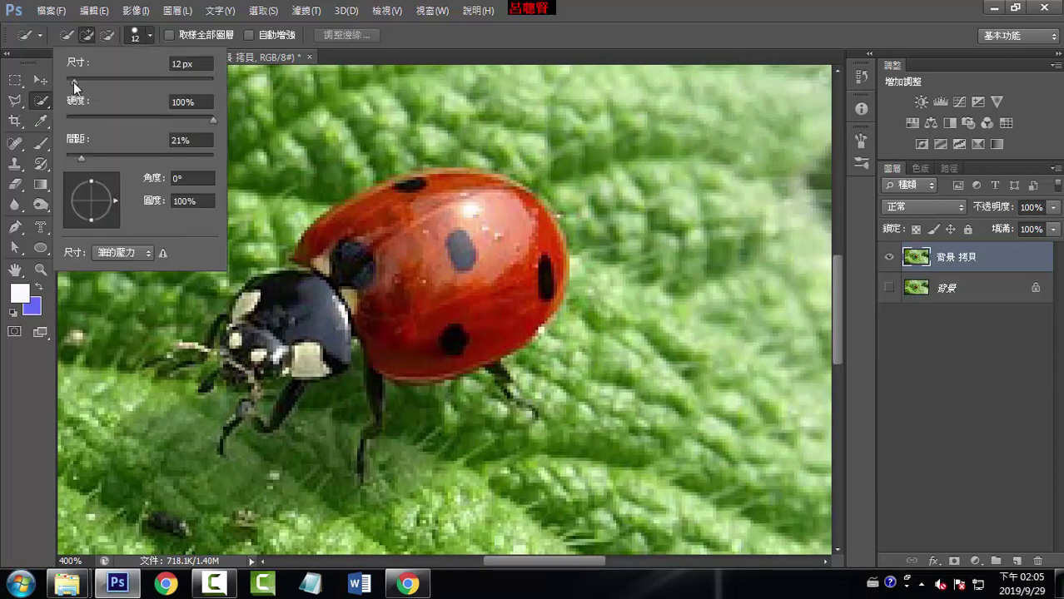
left_click_drag(73, 82, 70, 82)
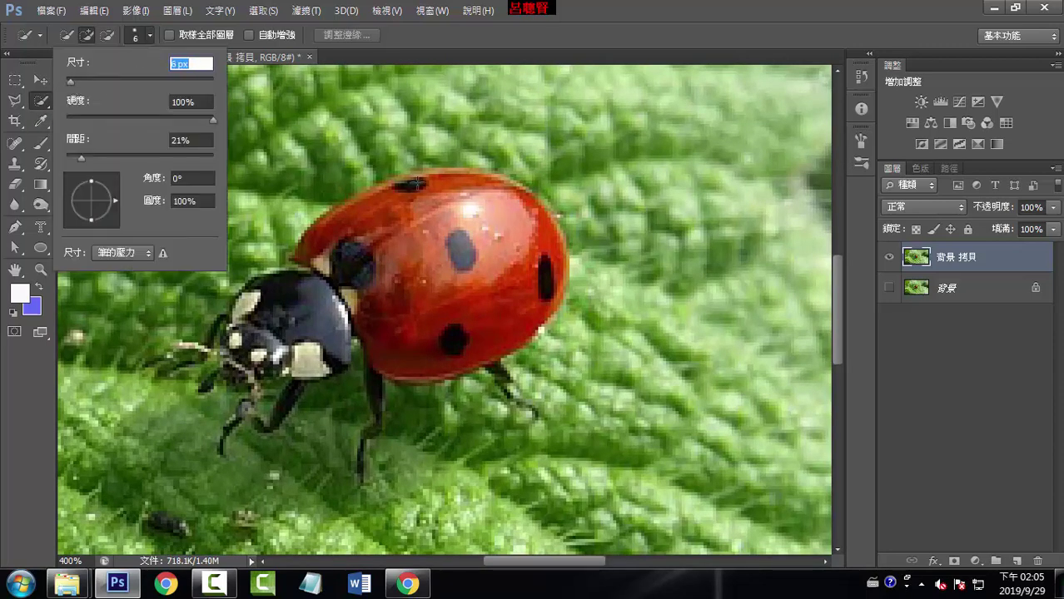
mouse_move(408, 183)
left_mouse_down()
mouse_move(450, 193)
mouse_move(420, 212)
mouse_move(527, 246)
mouse_move(508, 294)
mouse_move(336, 298)
mouse_move(305, 312)
mouse_move(287, 354)
mouse_move(242, 363)
left_mouse_up()
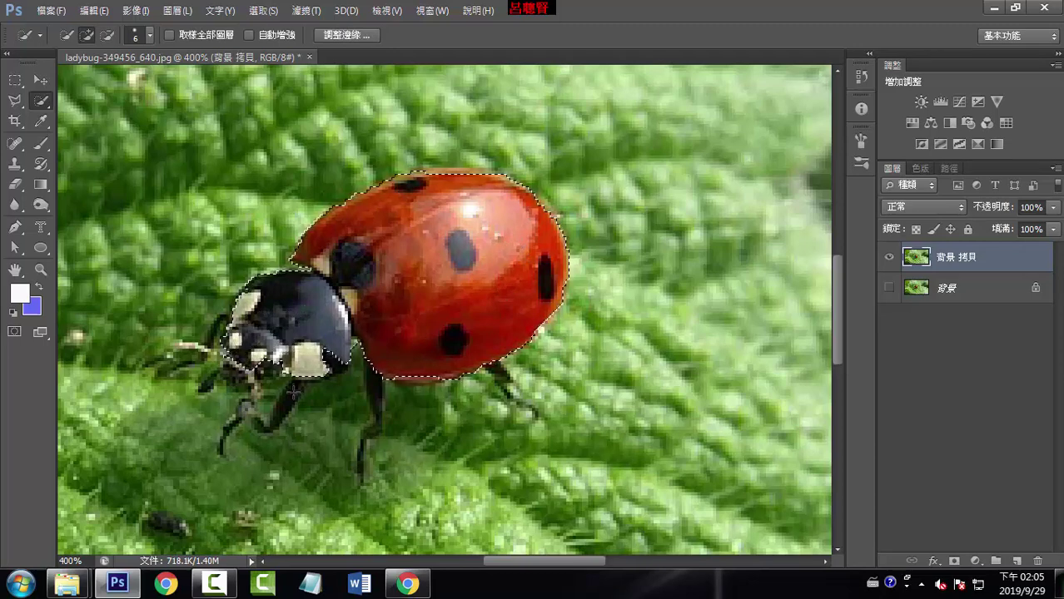
mouse_move(281, 388)
left_mouse_down()
mouse_move(279, 398)
mouse_move(356, 426)
mouse_move(381, 451)
left_mouse_up()
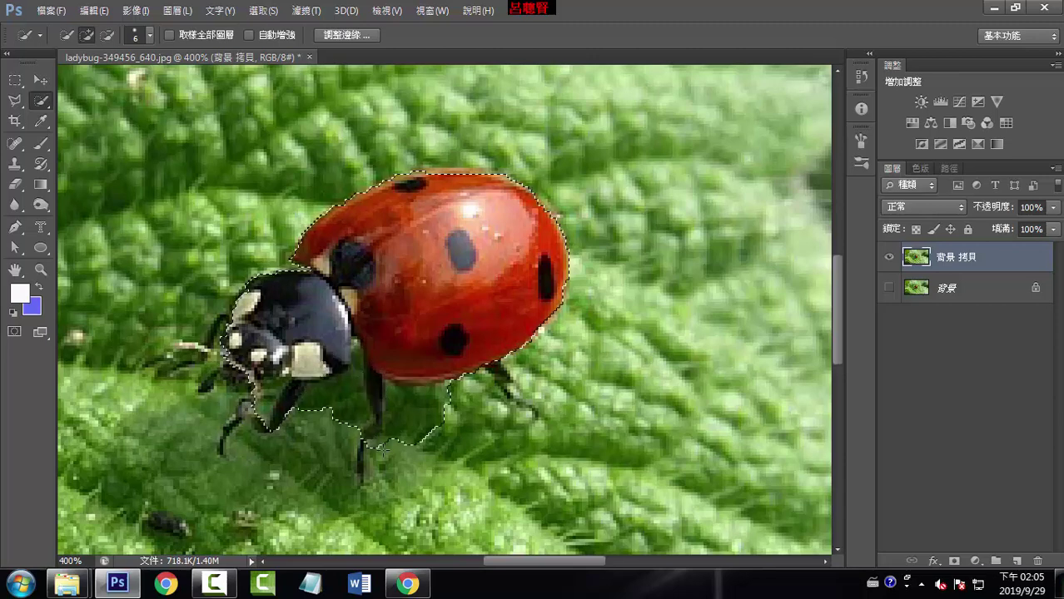
- Subtract the leaf between the ladybug's legs from the selection
left_click(103, 34)
left_click_drag(392, 437, 342, 401)
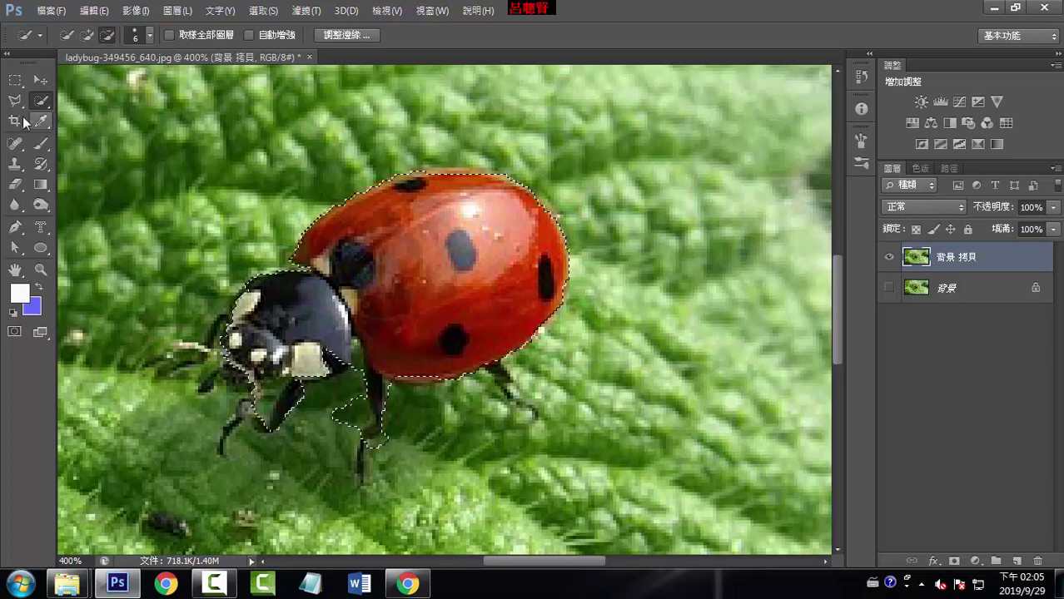
left_click(15, 100)
- Add a Polygonal Lasso outline beside the front leg to the selection
left_click(96, 114)
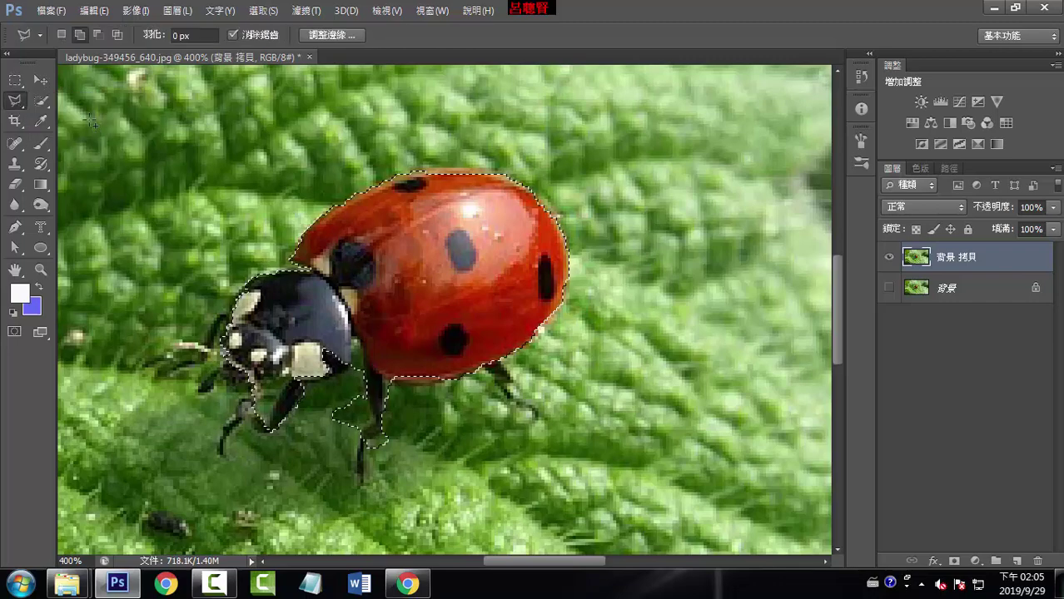
key("ctrl+plus")
key("ctrl+plus")
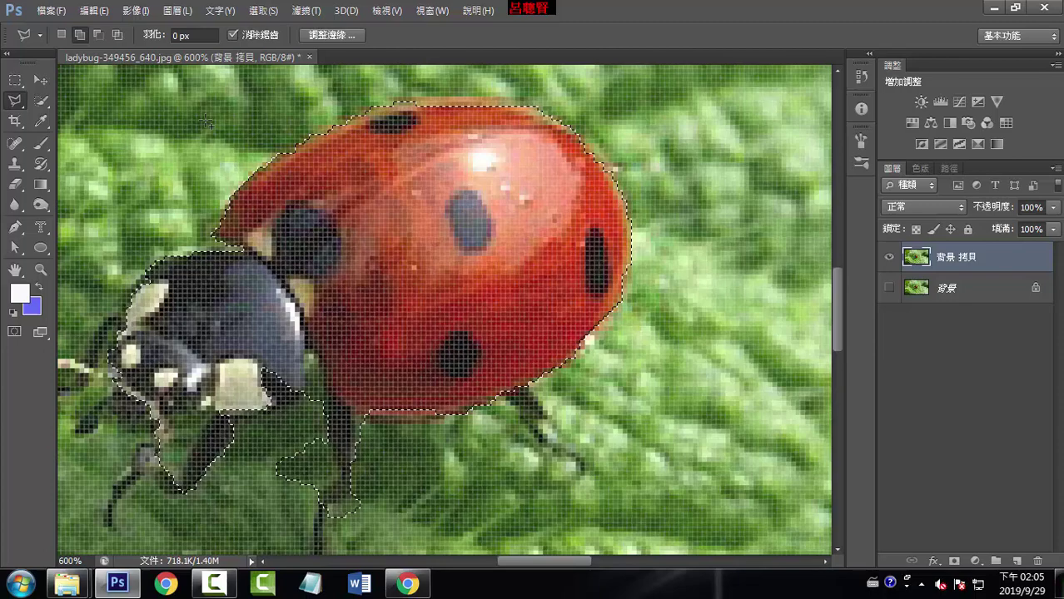
key("ctrl+minus")
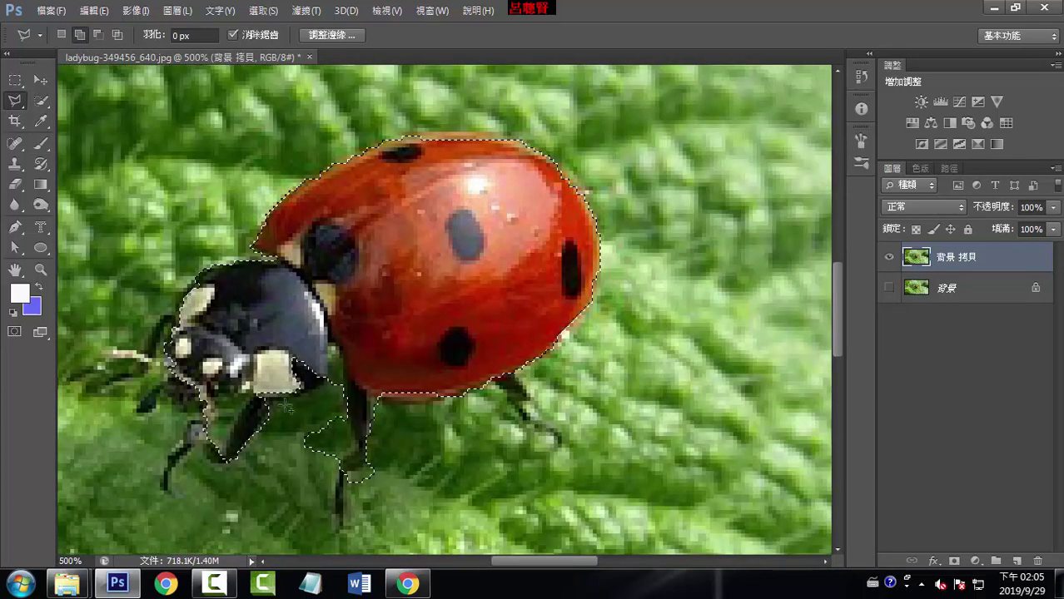
left_click(358, 442)
left_click(340, 458)
left_click(308, 465)
left_click(290, 428)
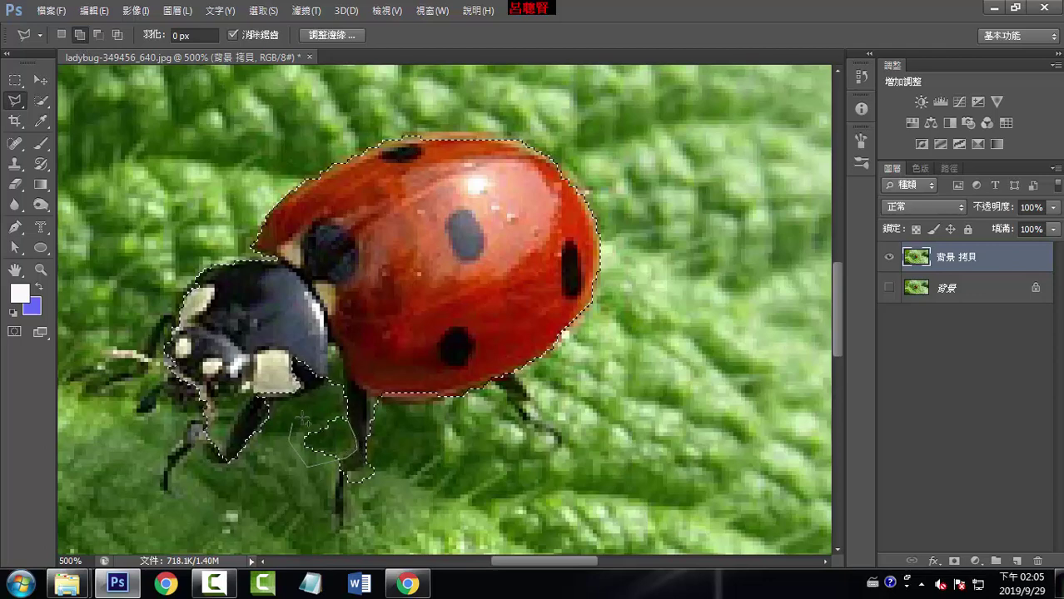
left_click(346, 410)
left_click(358, 441)
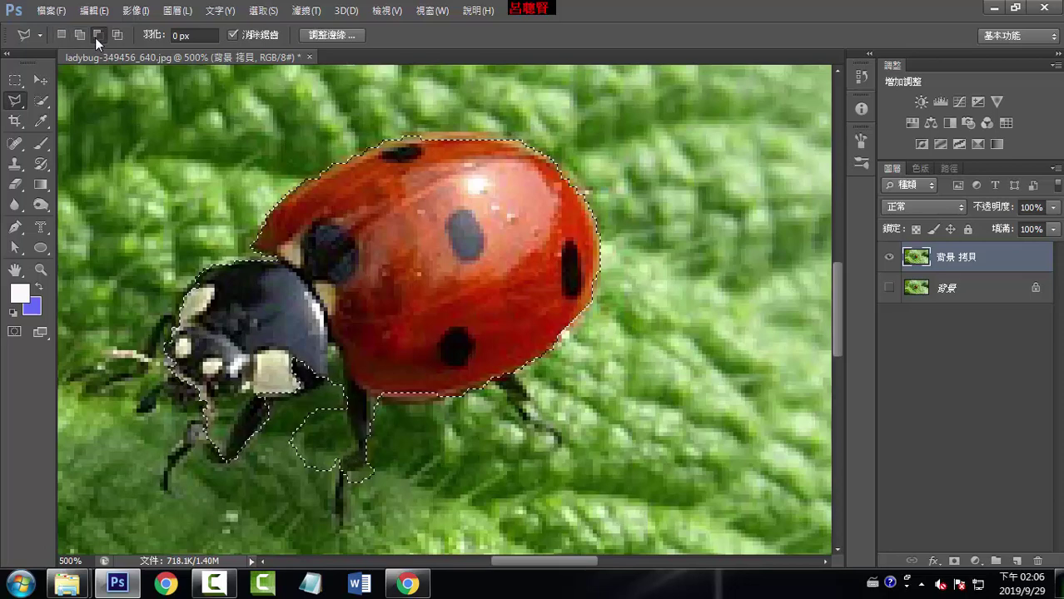
- Trace the leaf patch between the legs and cut it from the selection
left_click(284, 426)
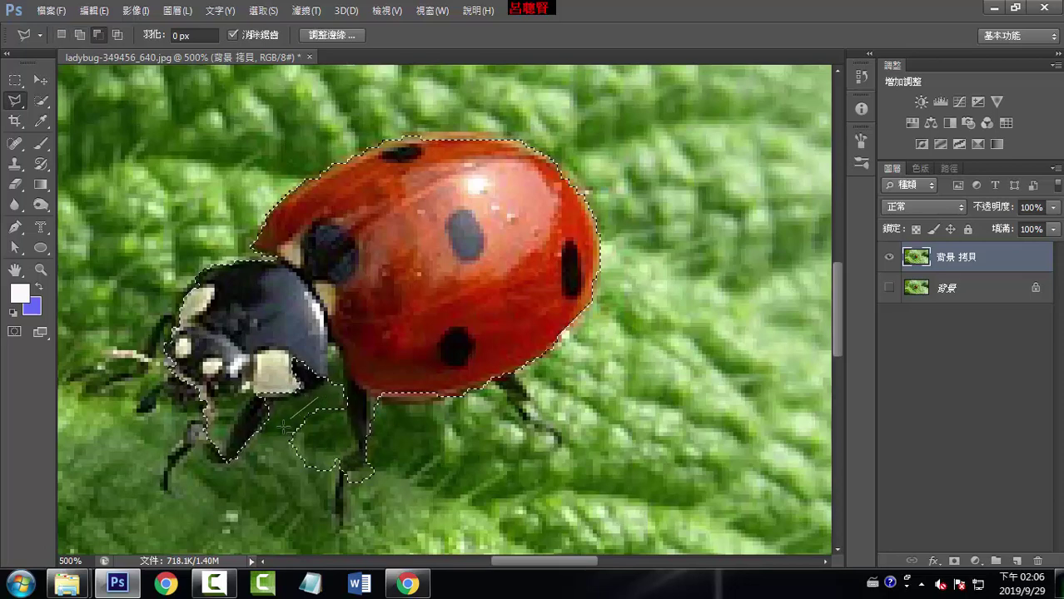
left_click(278, 487)
left_click(310, 499)
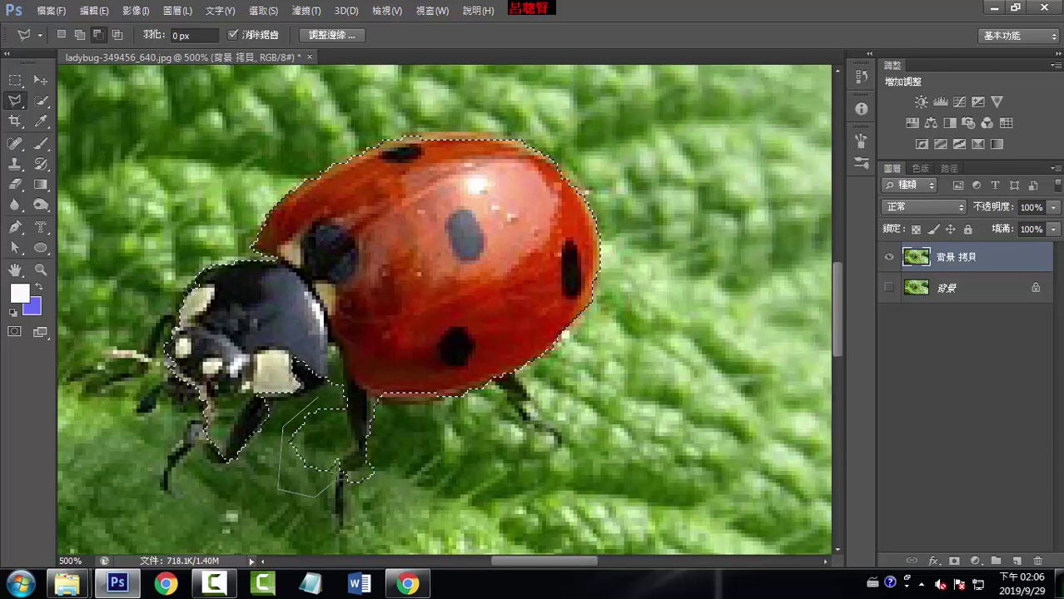
left_click(357, 449)
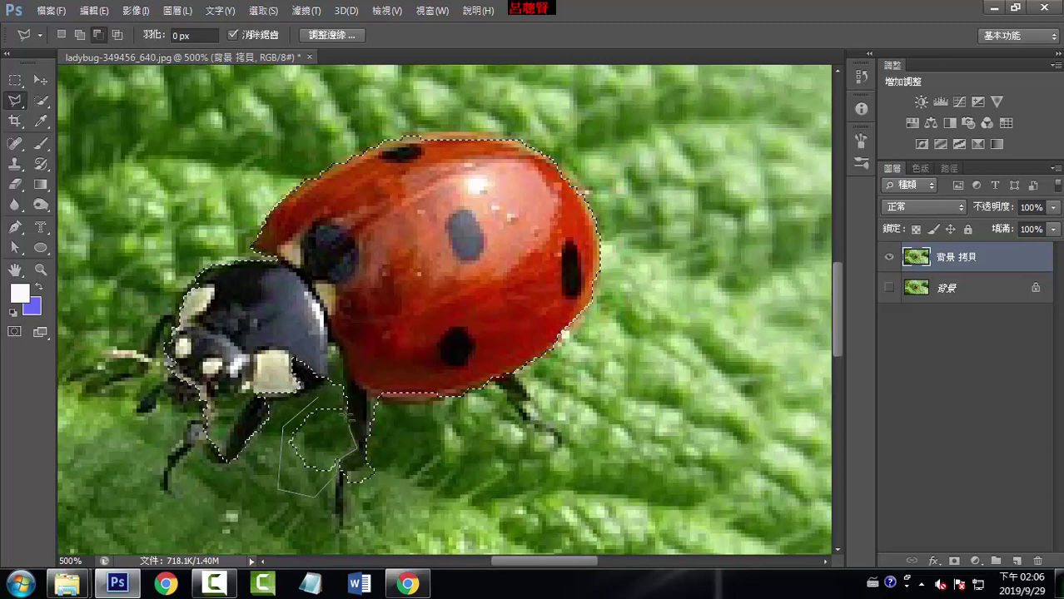
left_click(342, 393)
left_click(320, 399)
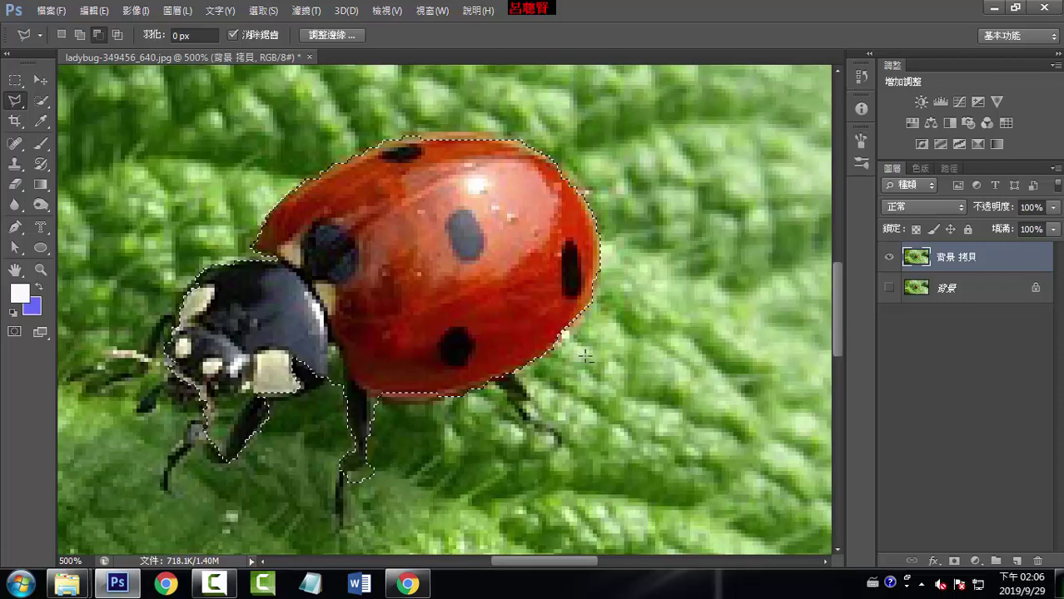
left_click_drag(438, 378, 438, 235)
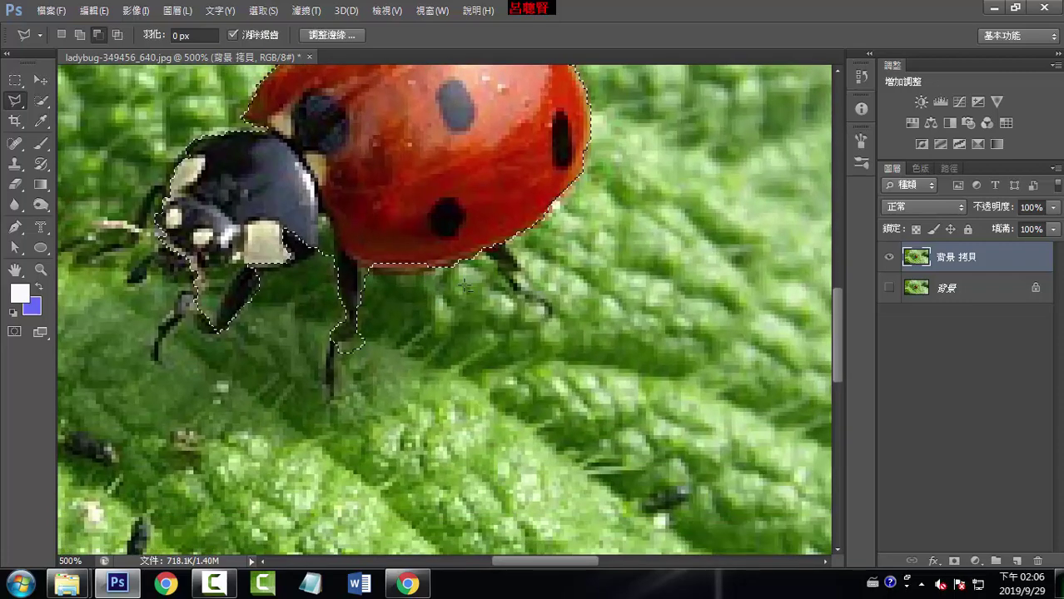
- Zoom in and trace the lower middle leg in Add mode so its full tip is selected
key("ctrl+plus")
key("ctrl+plus")
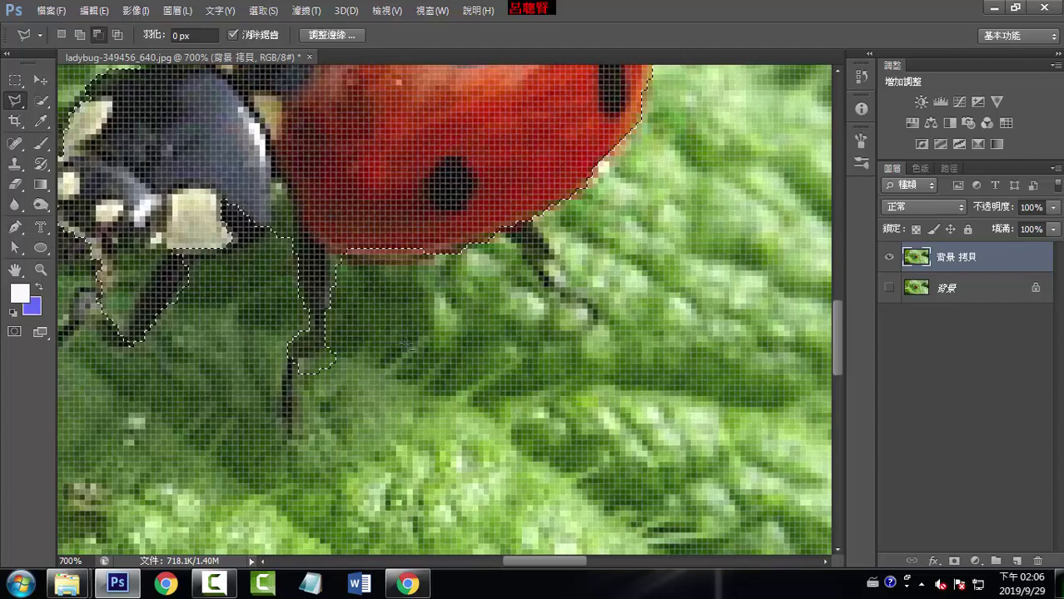
left_click_drag(439, 341, 525, 294)
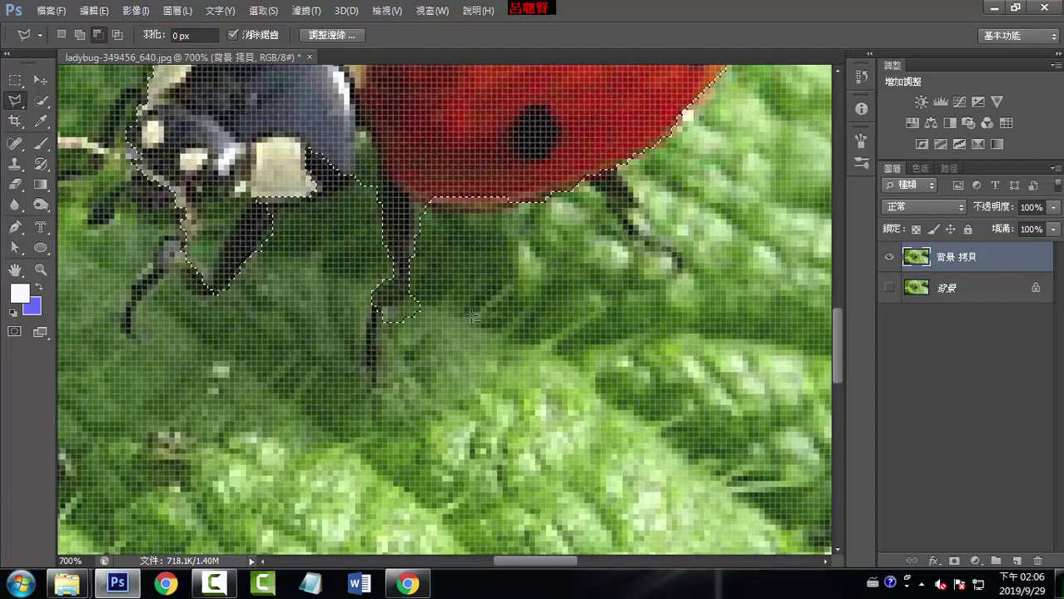
left_click(419, 296)
left_click(388, 310)
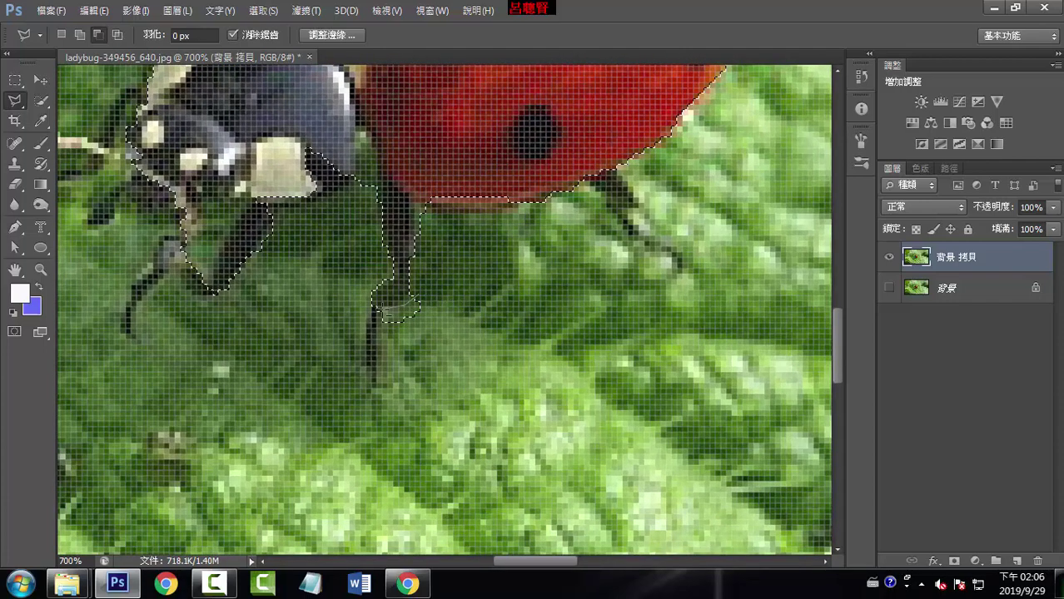
double_click(415, 296)
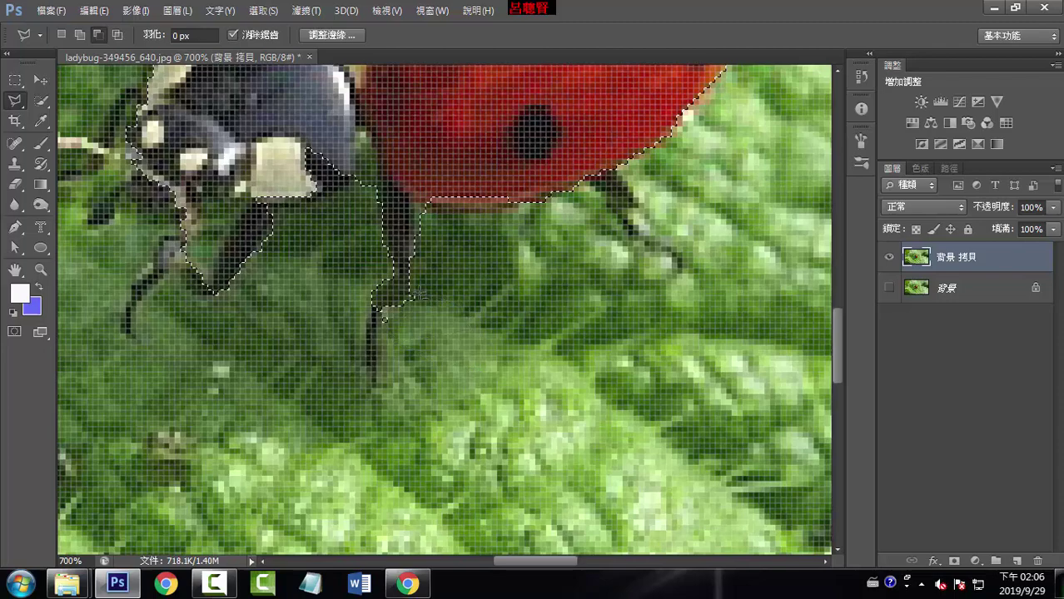
left_click(502, 333)
left_click(472, 287)
left_click(447, 283)
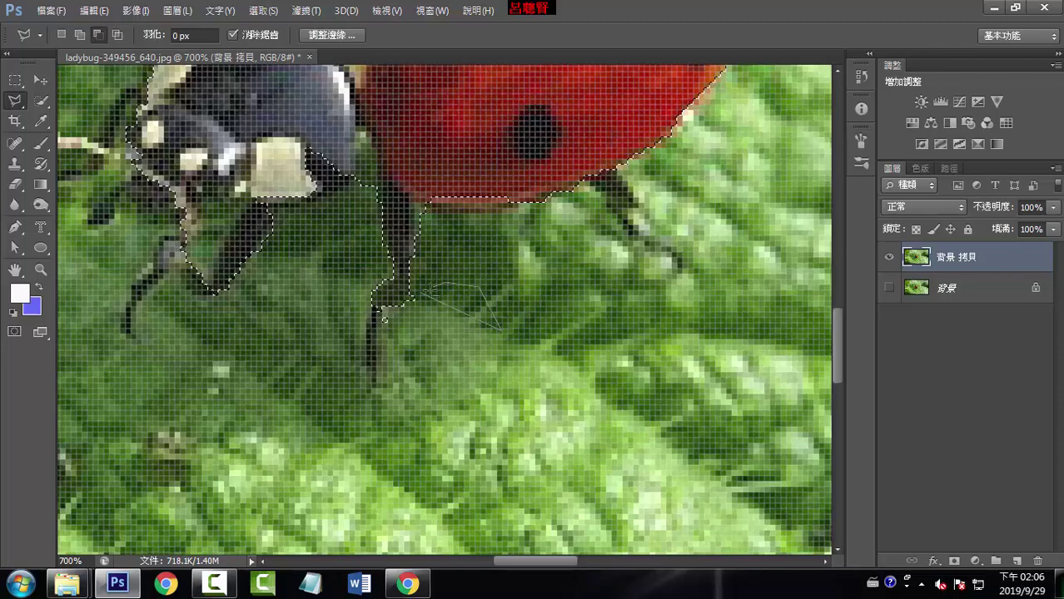
left_click(427, 294)
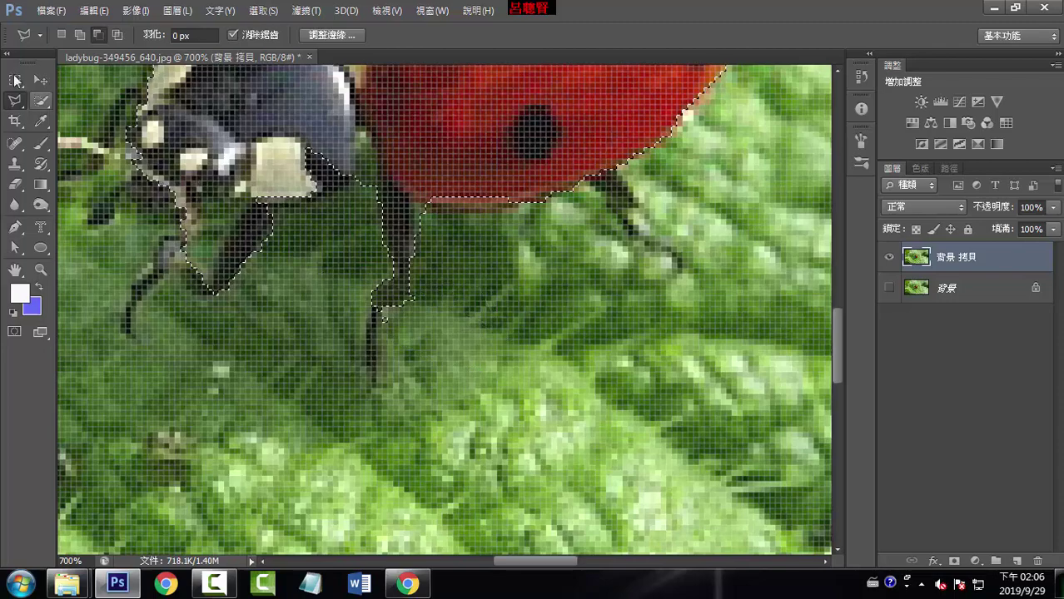
left_click(80, 34)
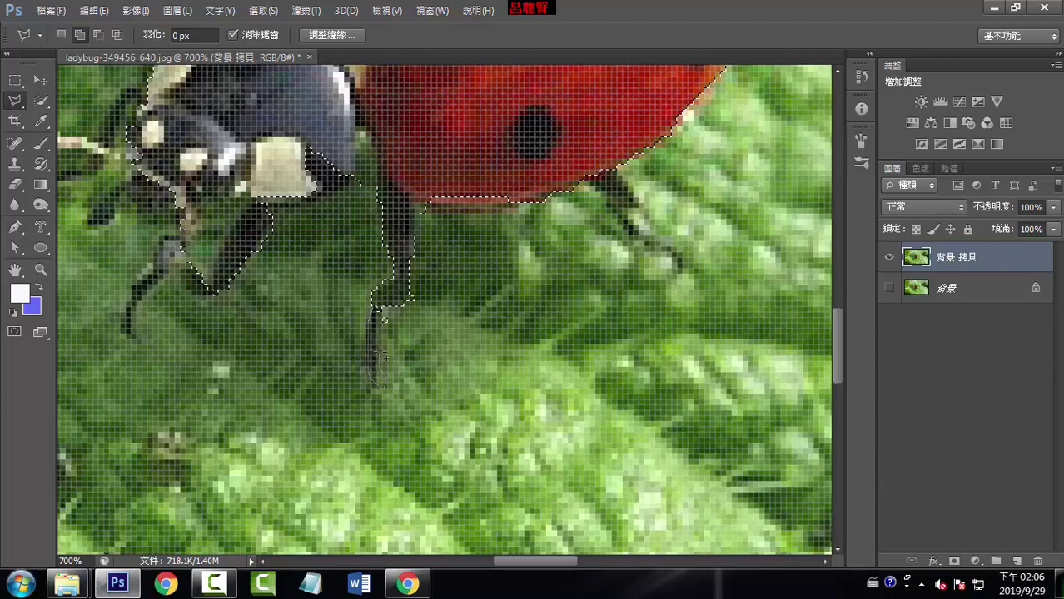
left_click(383, 319)
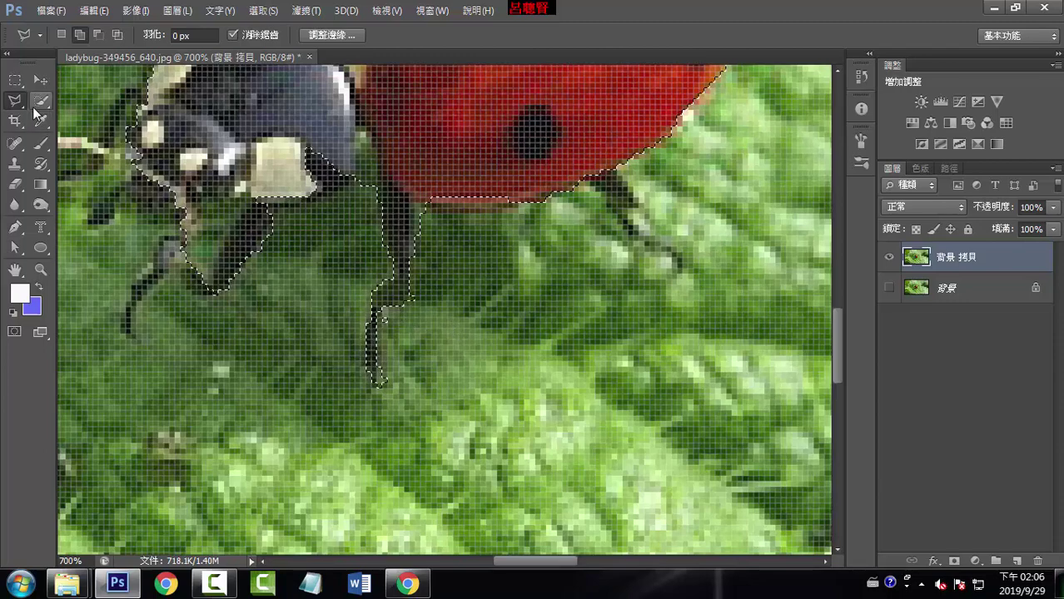
right_click(22, 107)
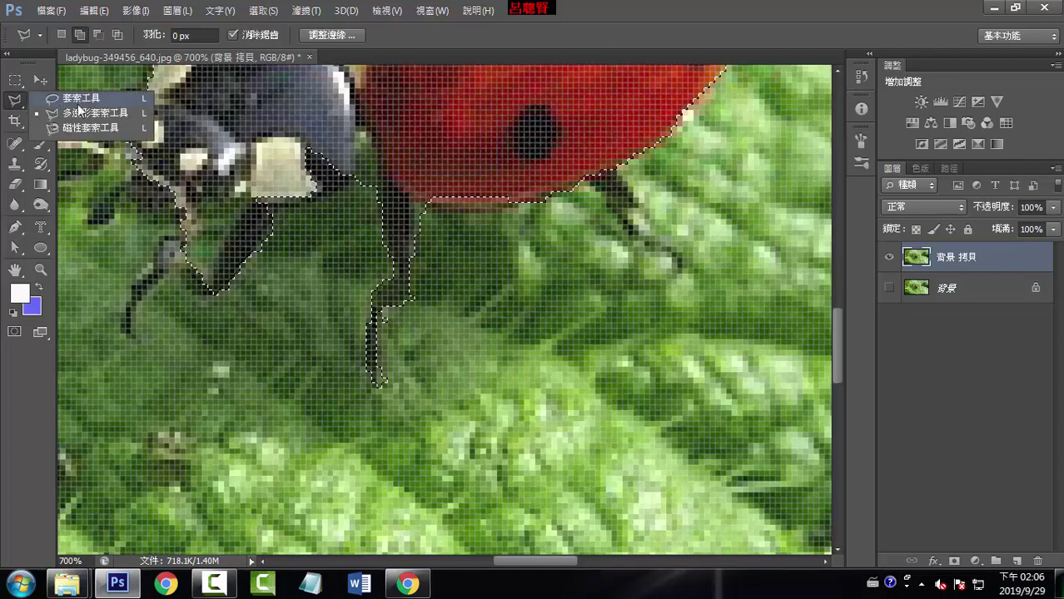
left_click(80, 100)
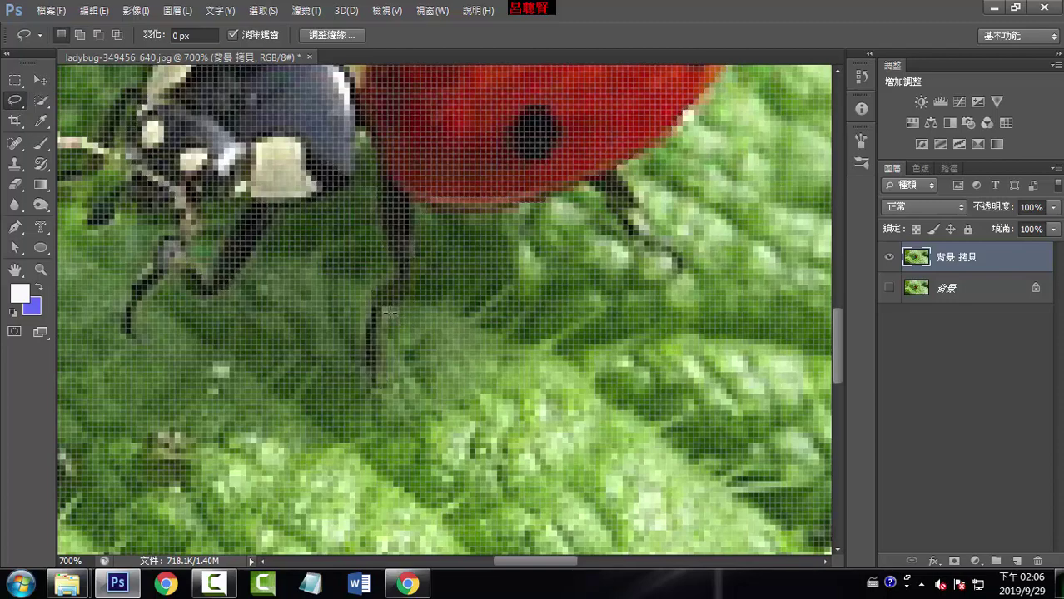
left_click_drag(389, 313, 479, 381)
left_click(543, 231)
left_click(862, 78)
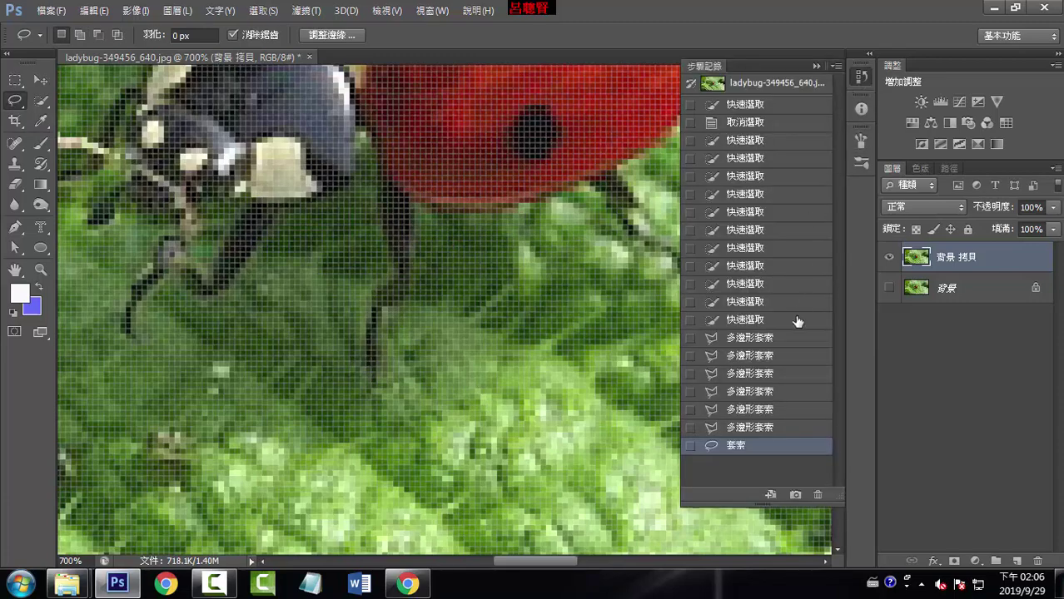
left_click(749, 428)
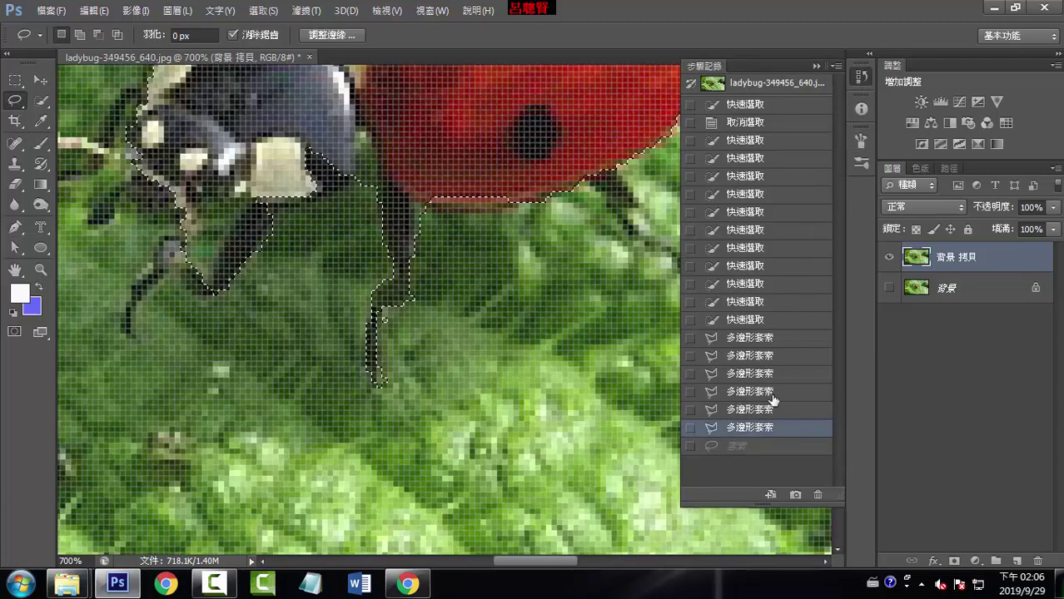
left_click(817, 67)
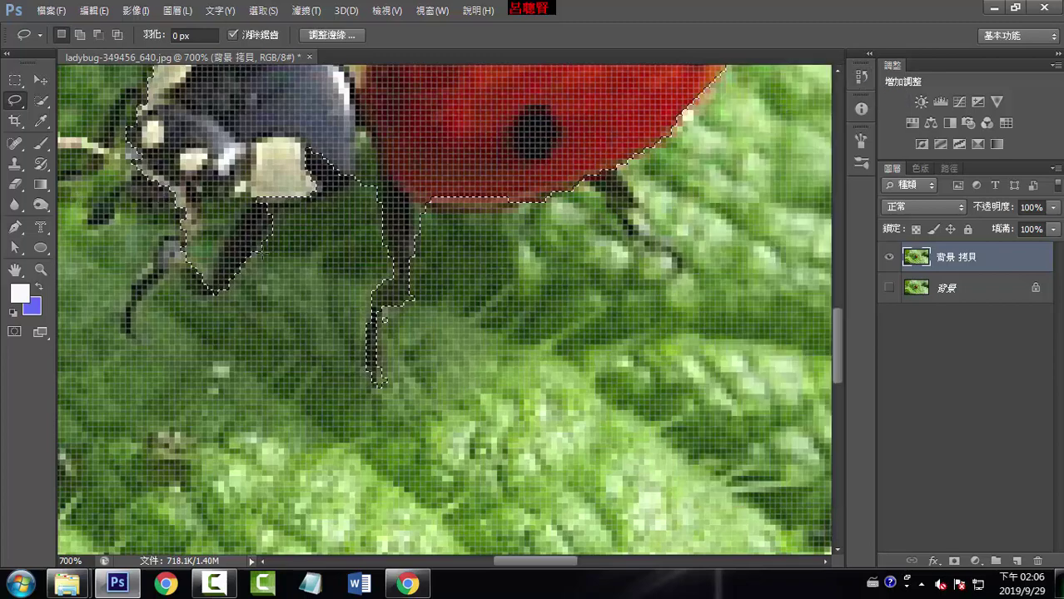
left_click_drag(259, 320, 445, 403)
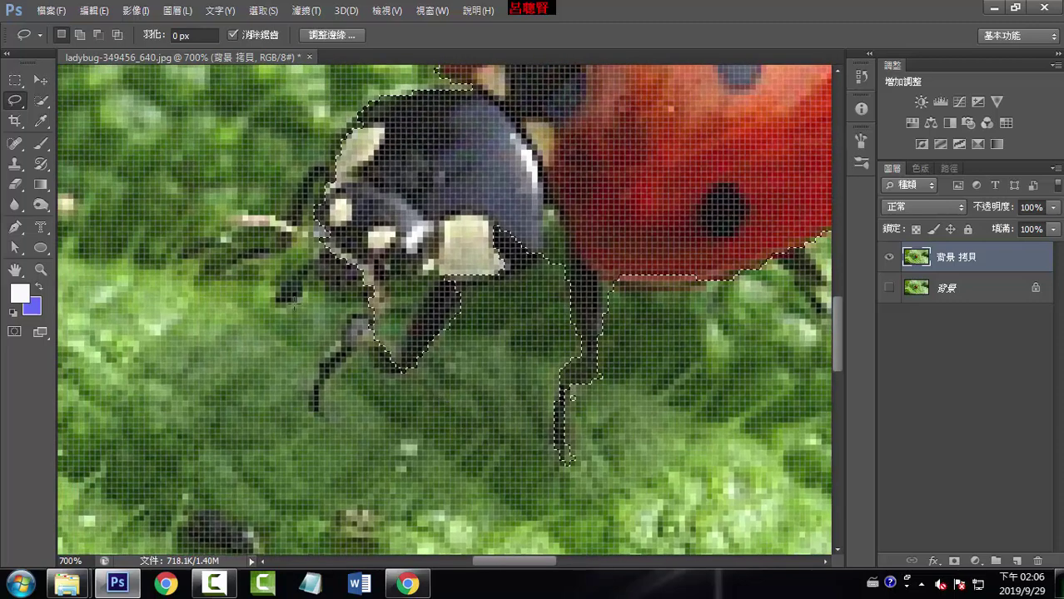
left_click(24, 107)
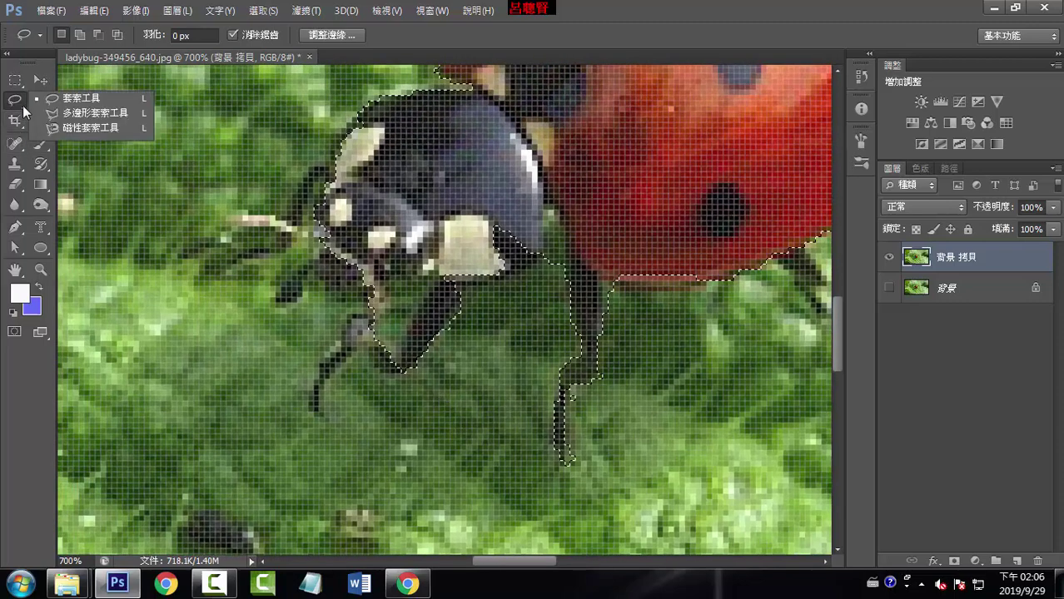
- Add the front leg to the selection, then subtract the leaf area beside it
left_click(75, 117)
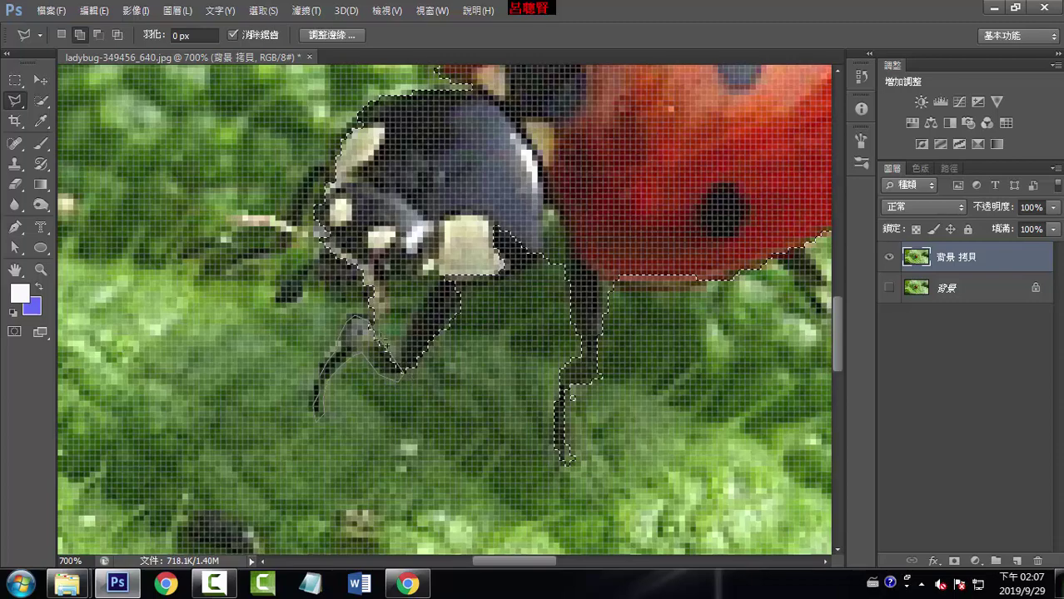
double_click(316, 415)
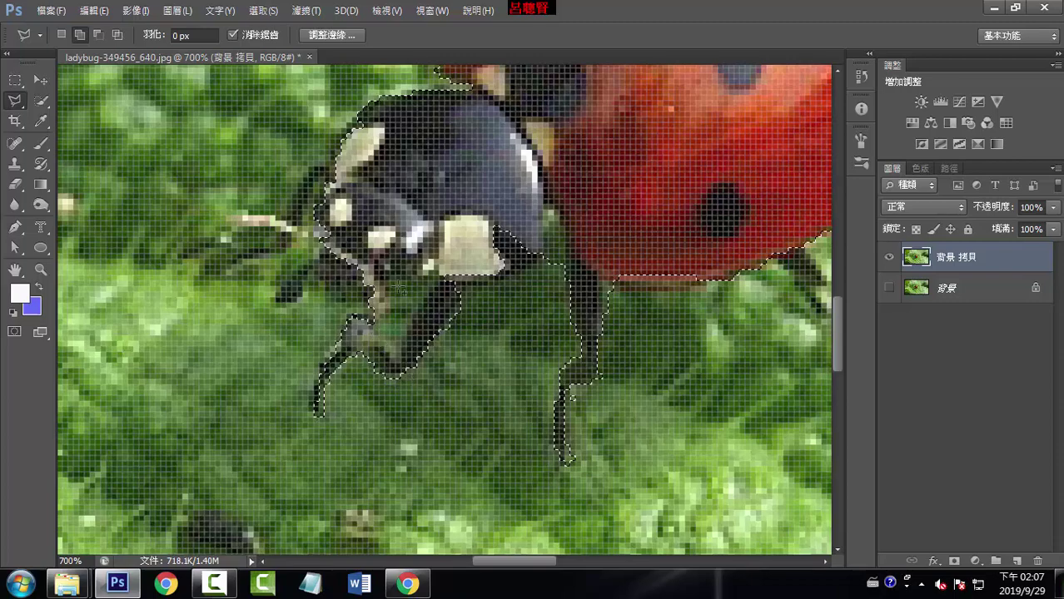
left_click(98, 35)
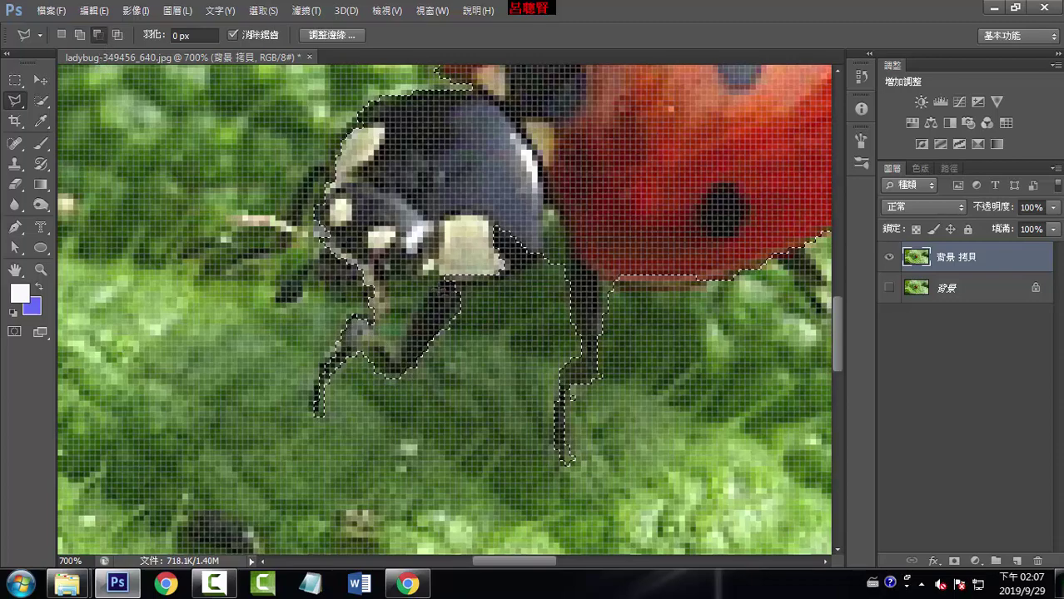
left_click(445, 284)
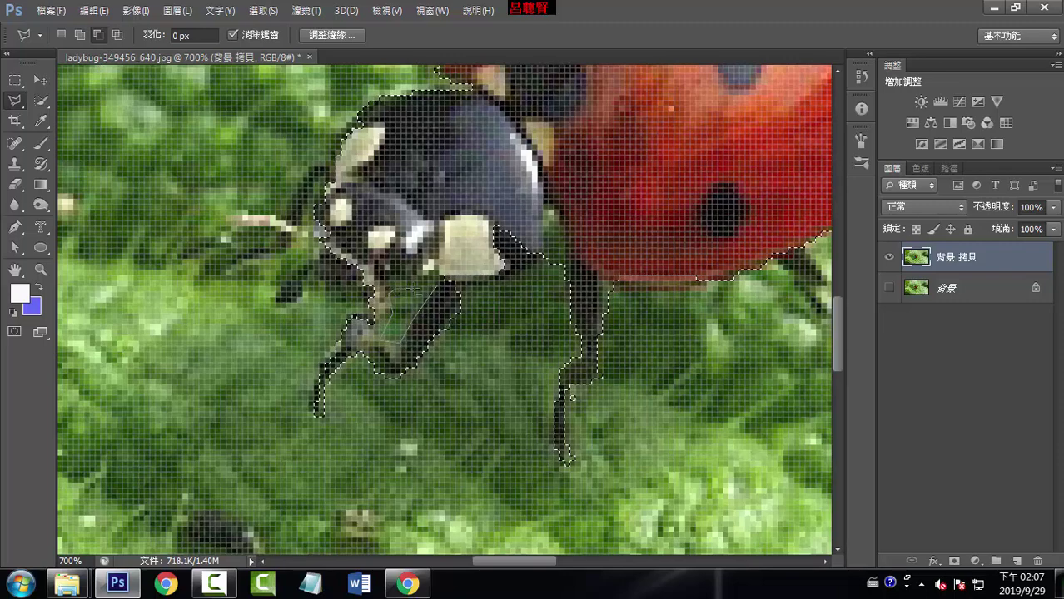
double_click(427, 298)
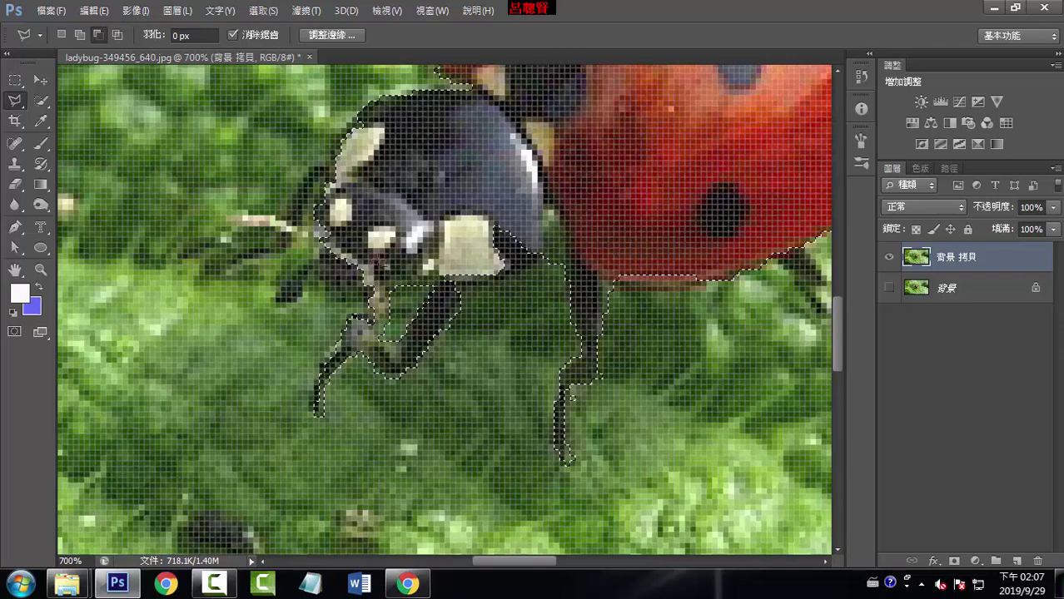
left_click_drag(417, 268, 562, 315)
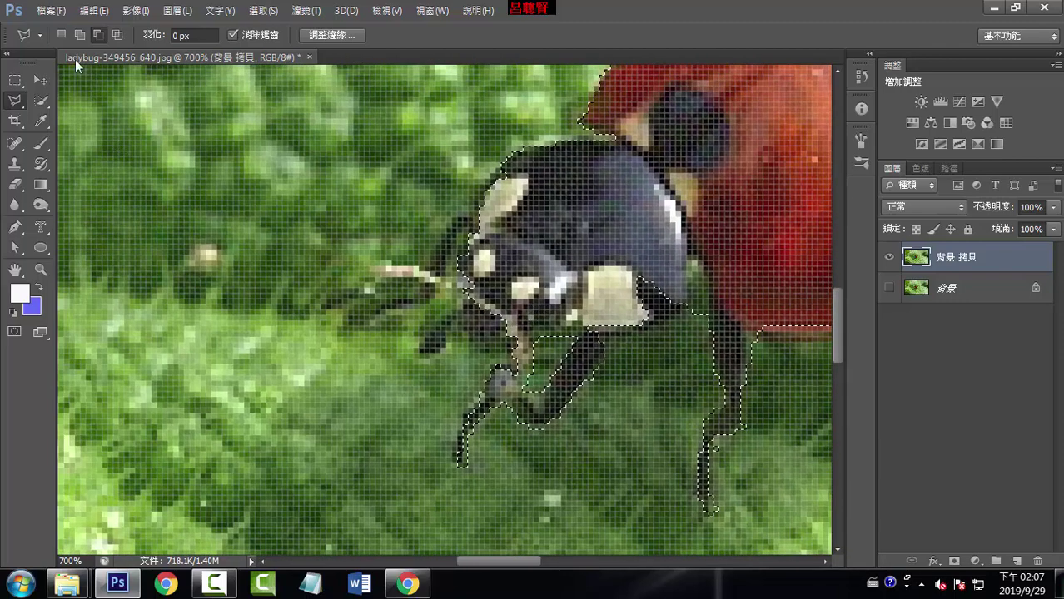
- In Add mode, trace around the ladybug's head and antenna to include them
left_click(83, 40)
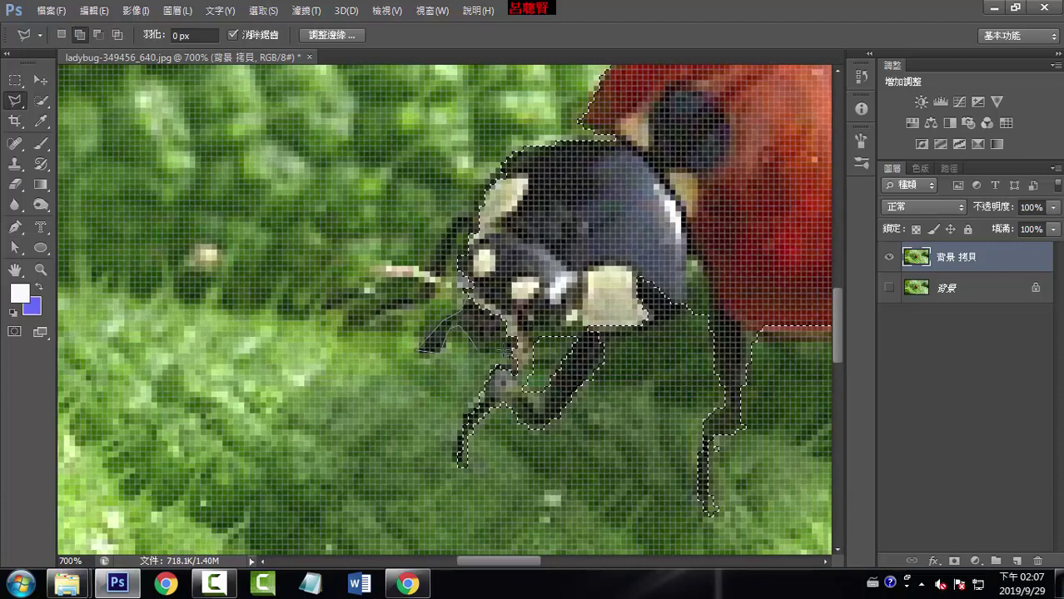
left_click(515, 315)
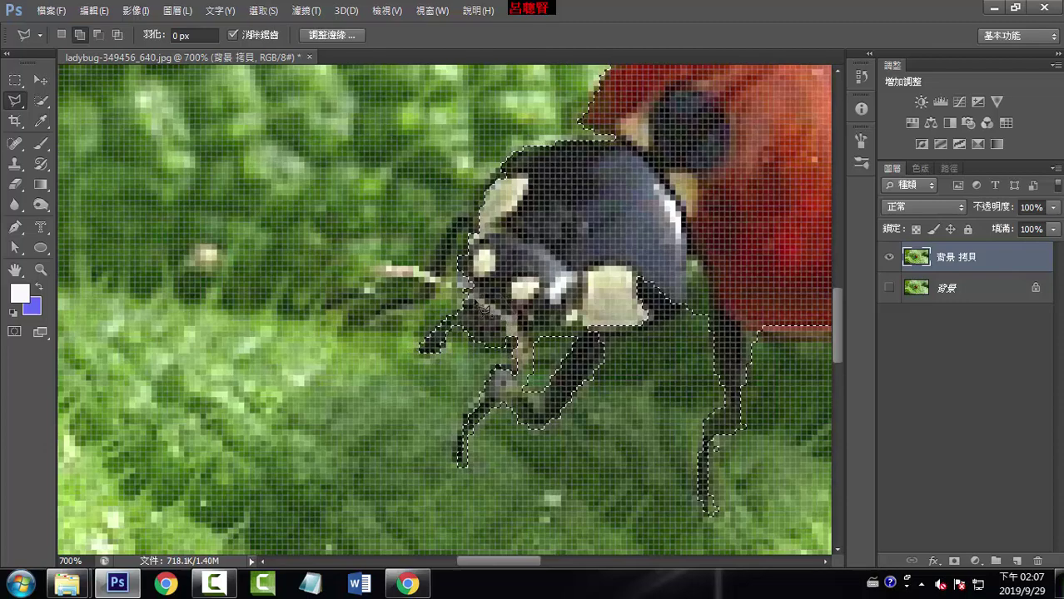
left_click(483, 310)
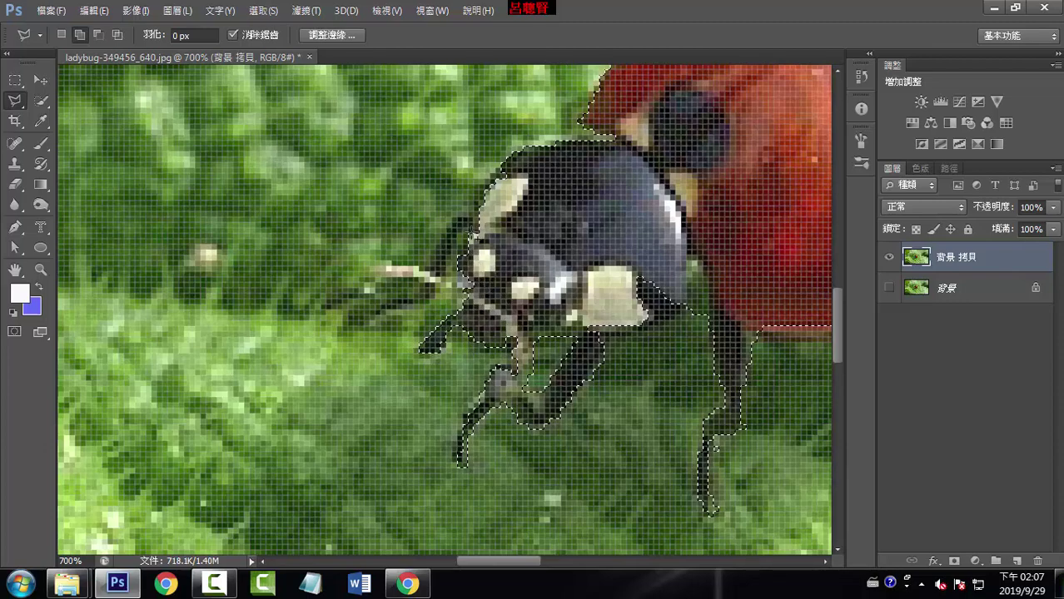
left_click(449, 274)
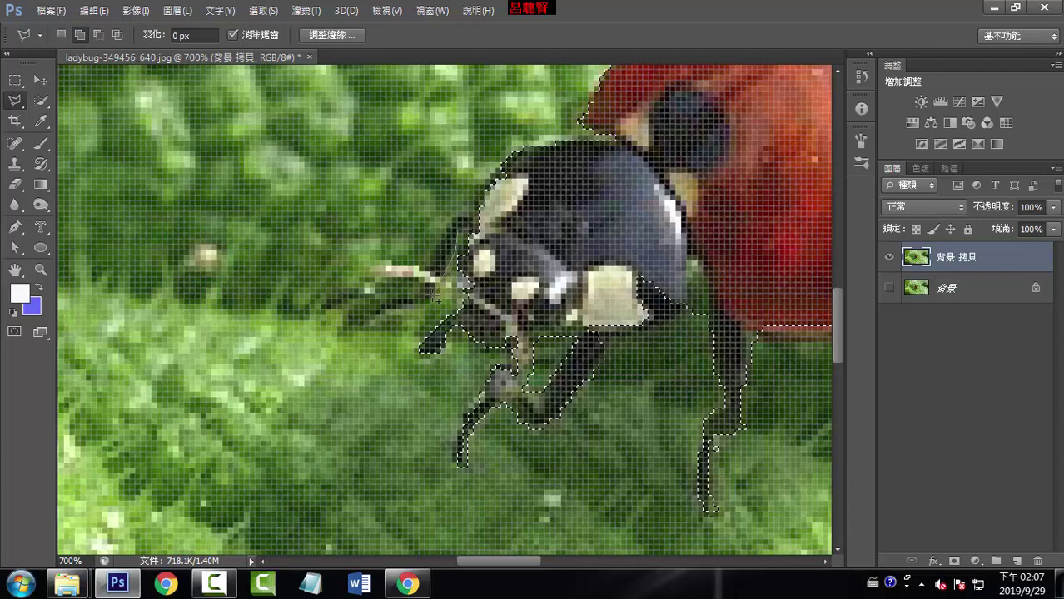
left_click(351, 318)
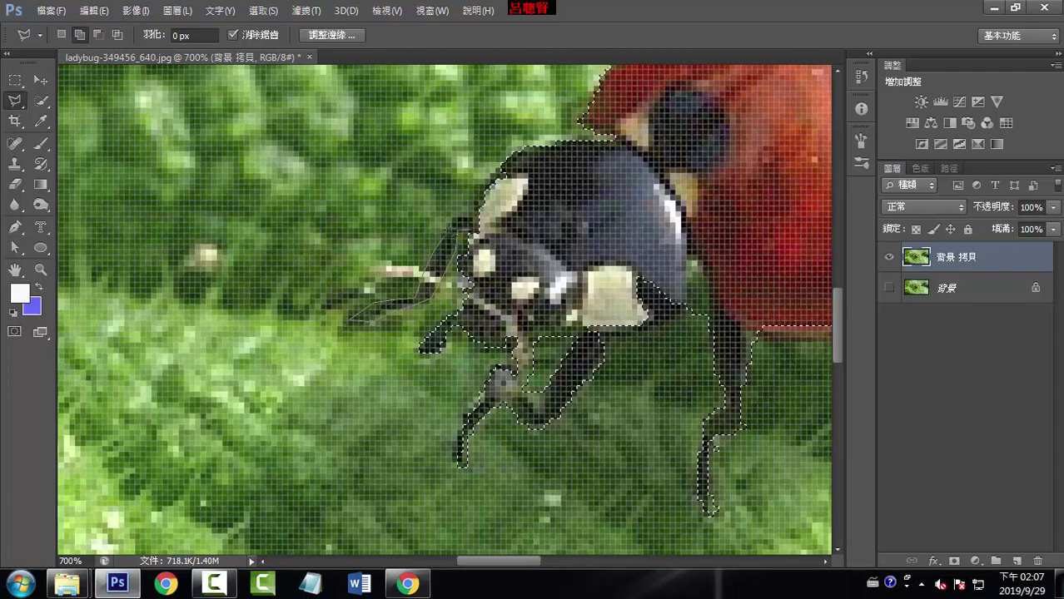
left_click(458, 223)
left_click(498, 170)
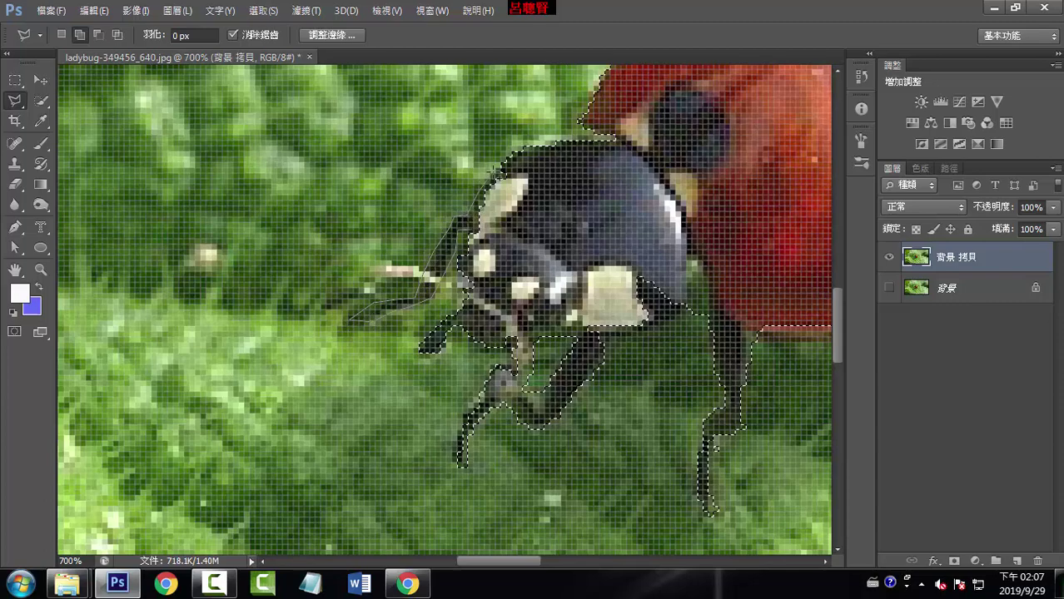
left_click(551, 177)
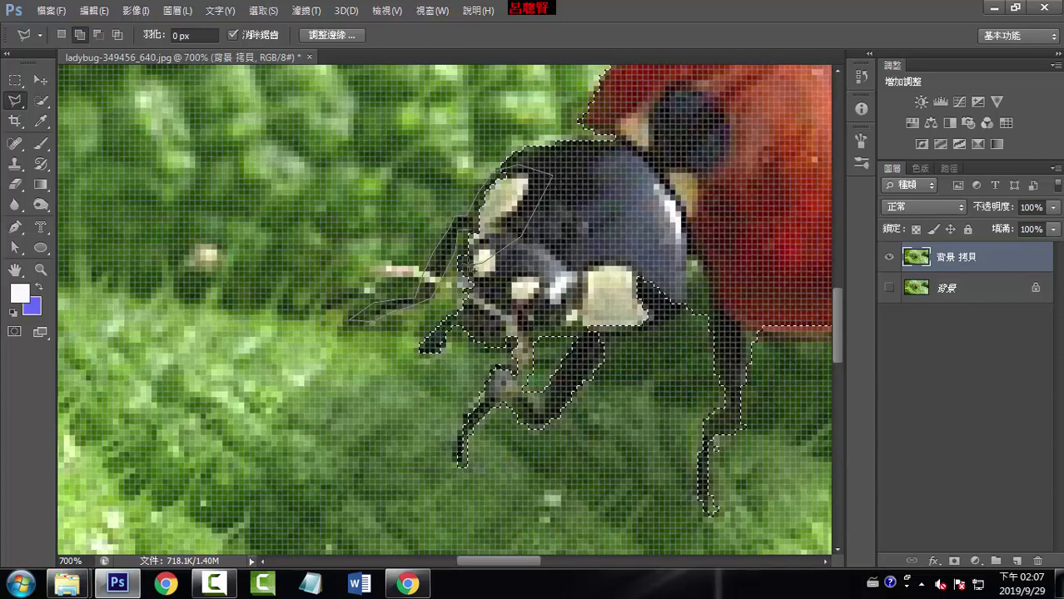
left_click(459, 252)
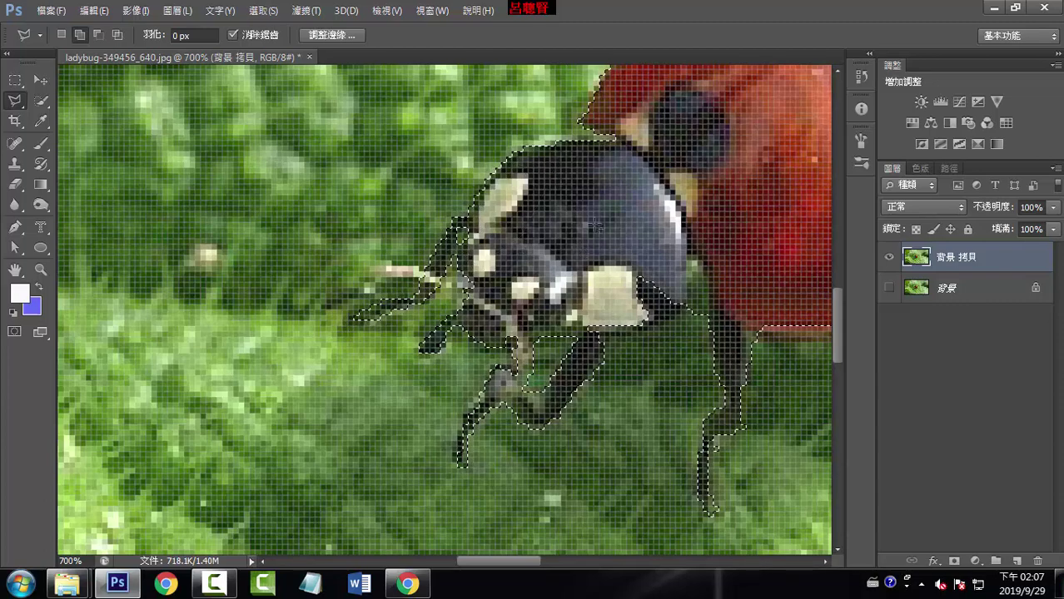
mouse_move(526, 254)
left_mouse_down()
mouse_move(565, 247)
mouse_move(495, 293)
left_mouse_up()
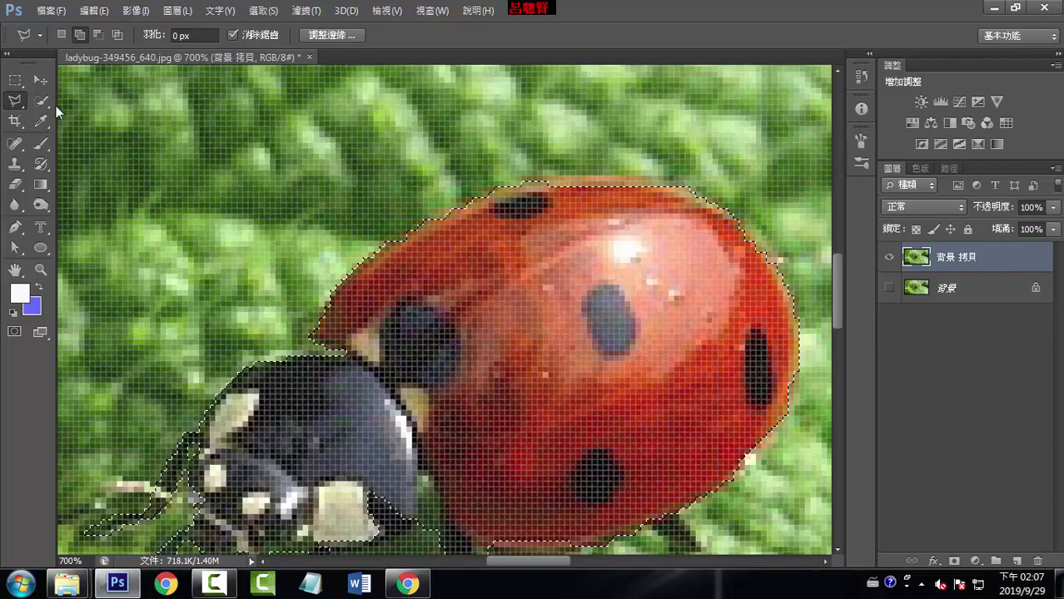
- Add the shell's top and upper-left edge area to the selection
left_click(671, 183)
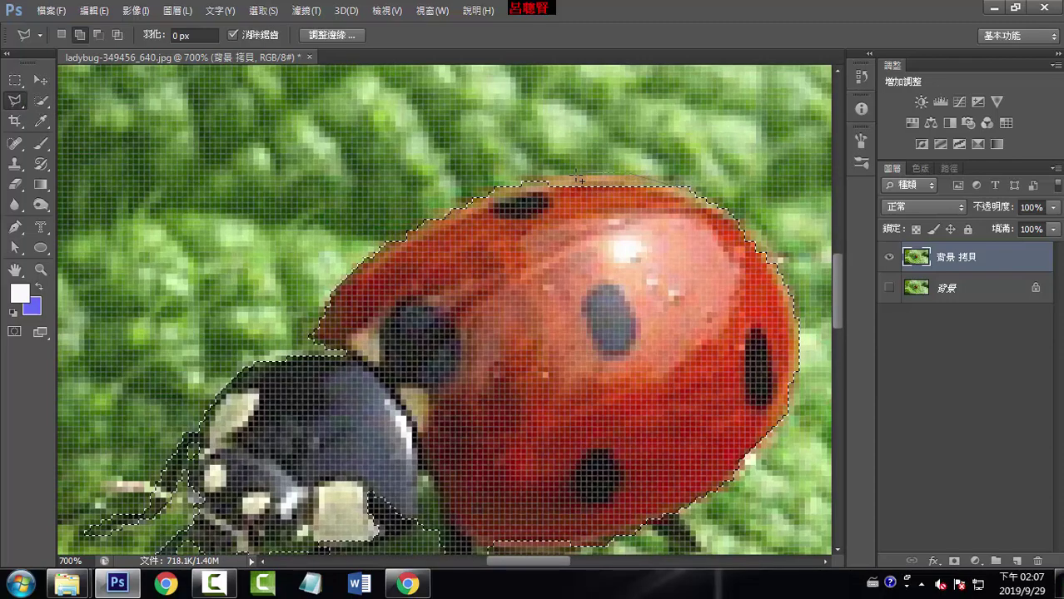
left_click(532, 185)
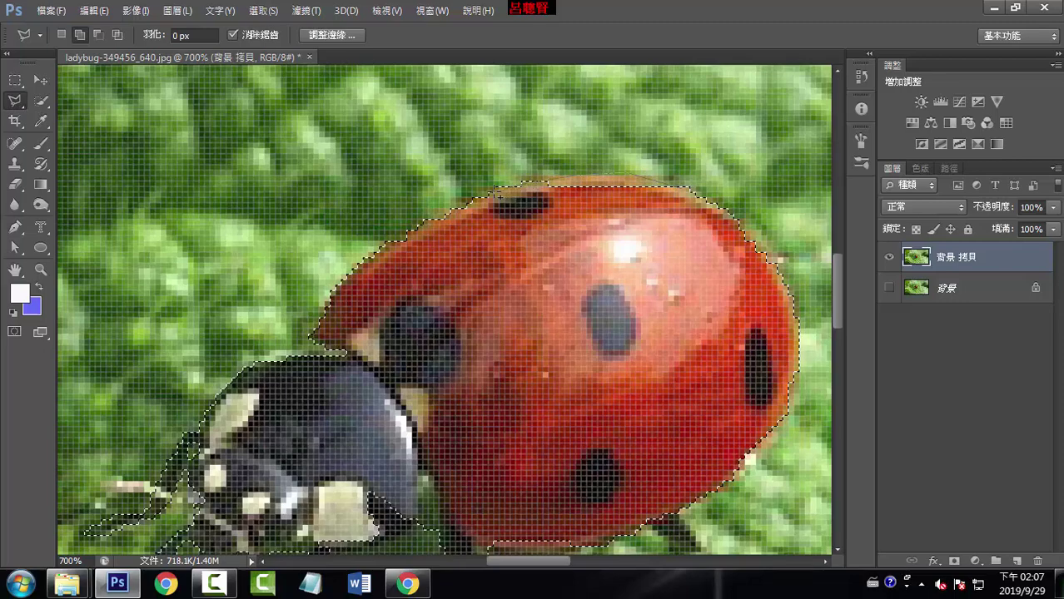
left_click(497, 193)
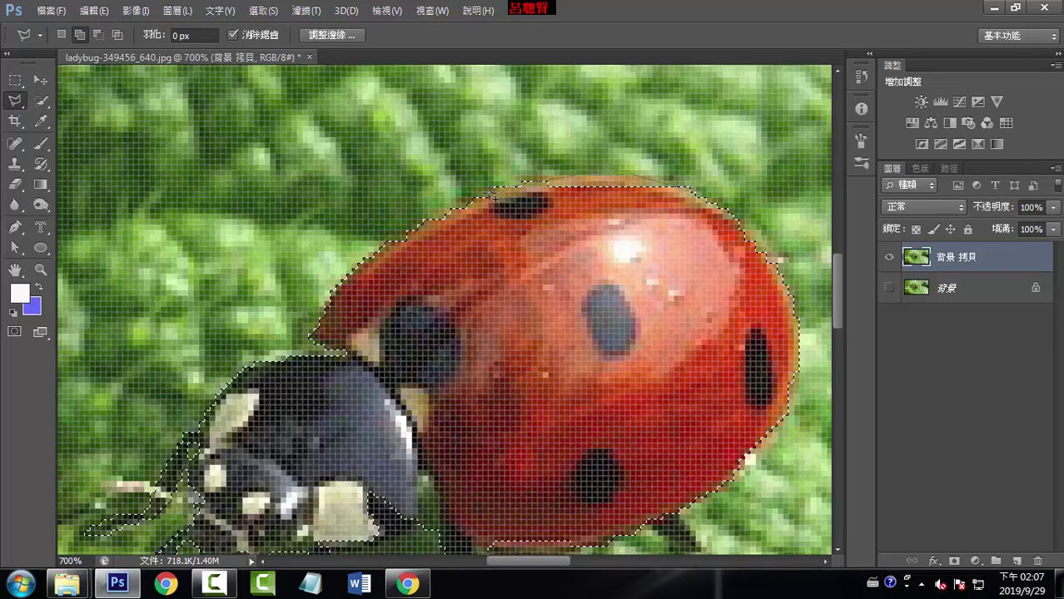
left_click(419, 229)
left_click(392, 248)
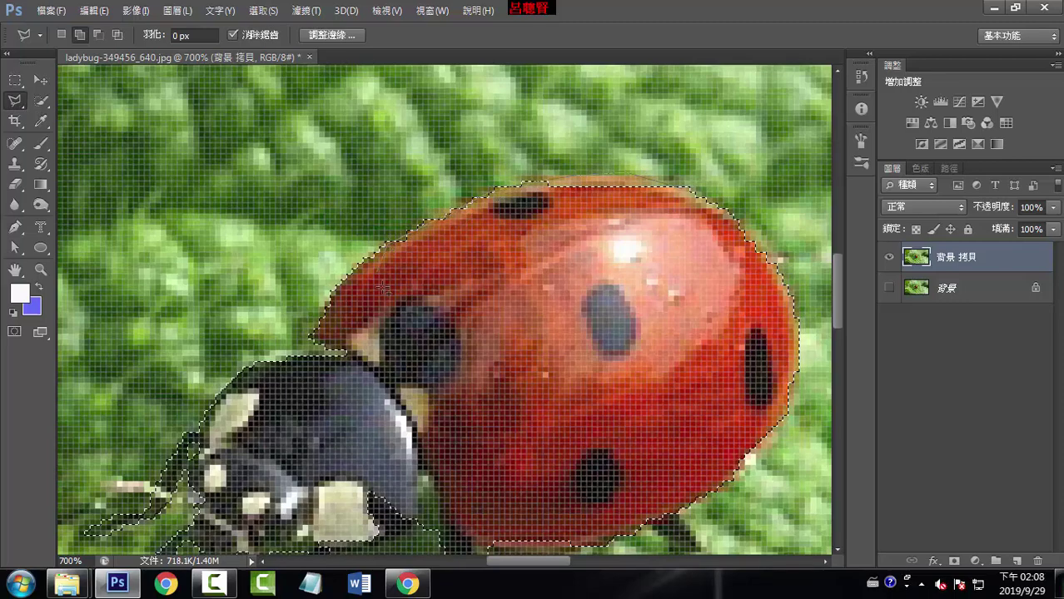
left_click(419, 317)
left_click(640, 319)
left_click(696, 280)
double_click(703, 223)
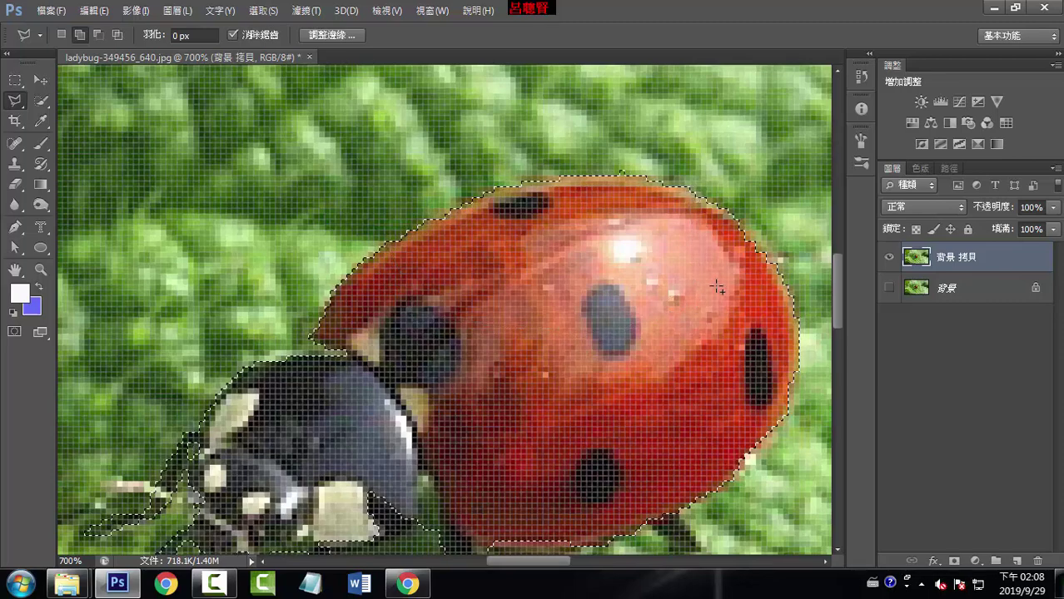
- Trace the shell's lower-right edge and merge it into the selection
left_click_drag(455, 310, 348, 231)
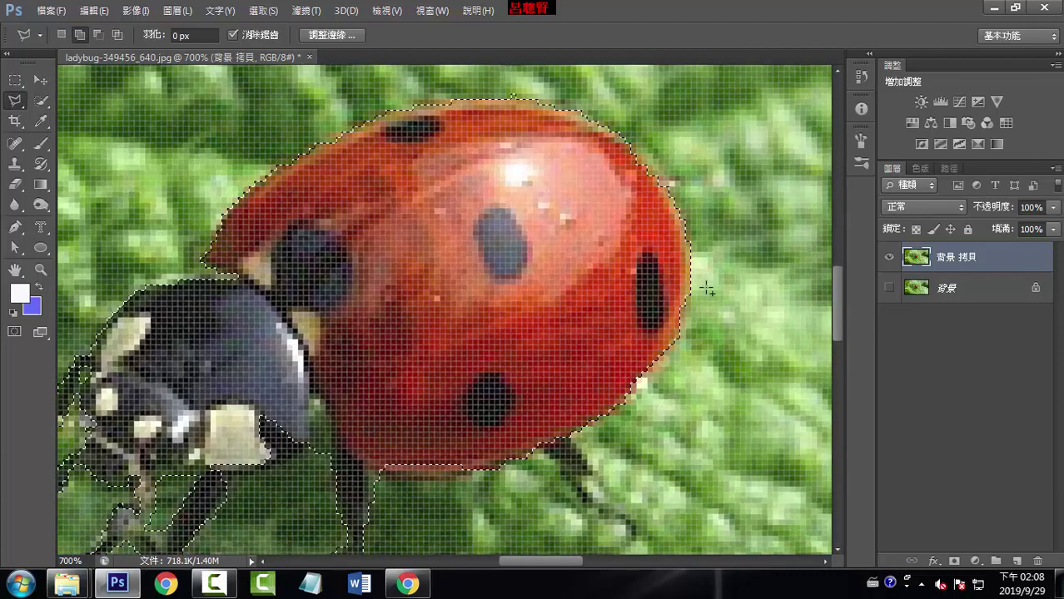
left_click(678, 343)
left_click(627, 401)
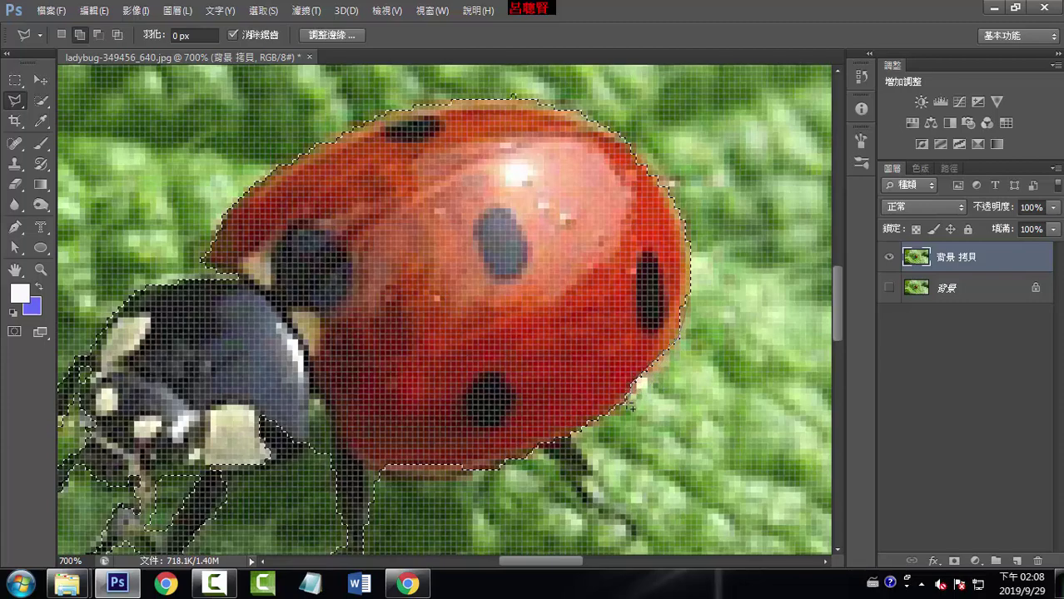
left_click(569, 420)
left_click(517, 412)
left_click(577, 314)
left_click(620, 293)
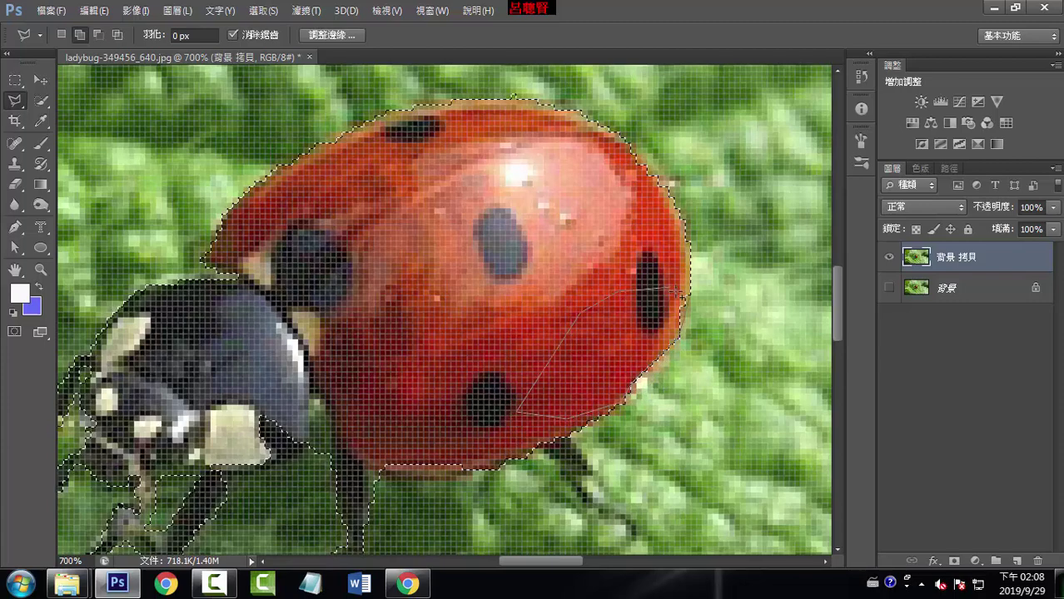
double_click(689, 298)
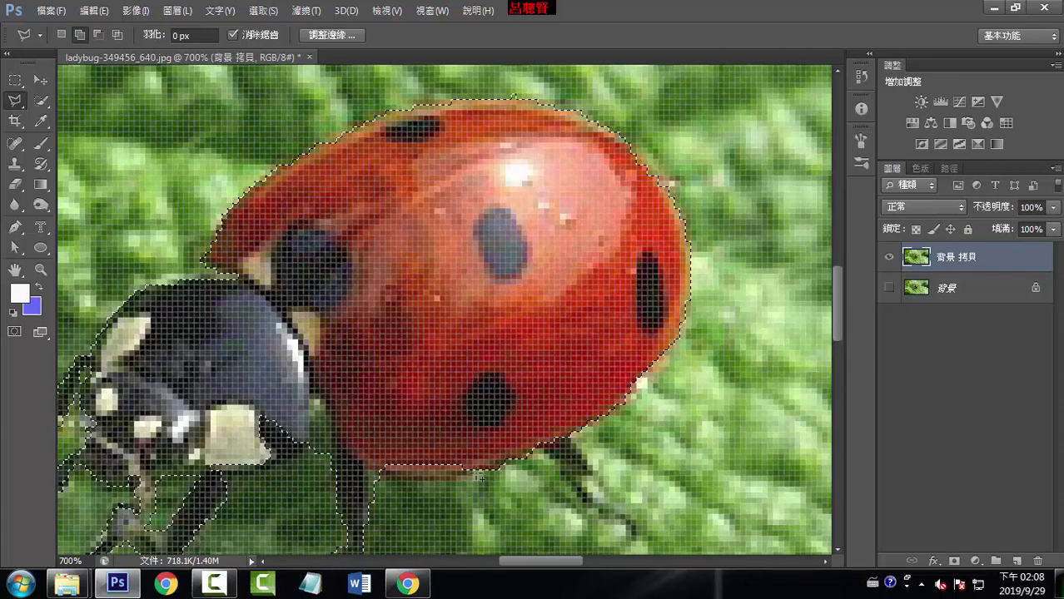
- Trace the shell's lower-left edge and merge it into the selection
left_click(383, 477)
left_click(358, 455)
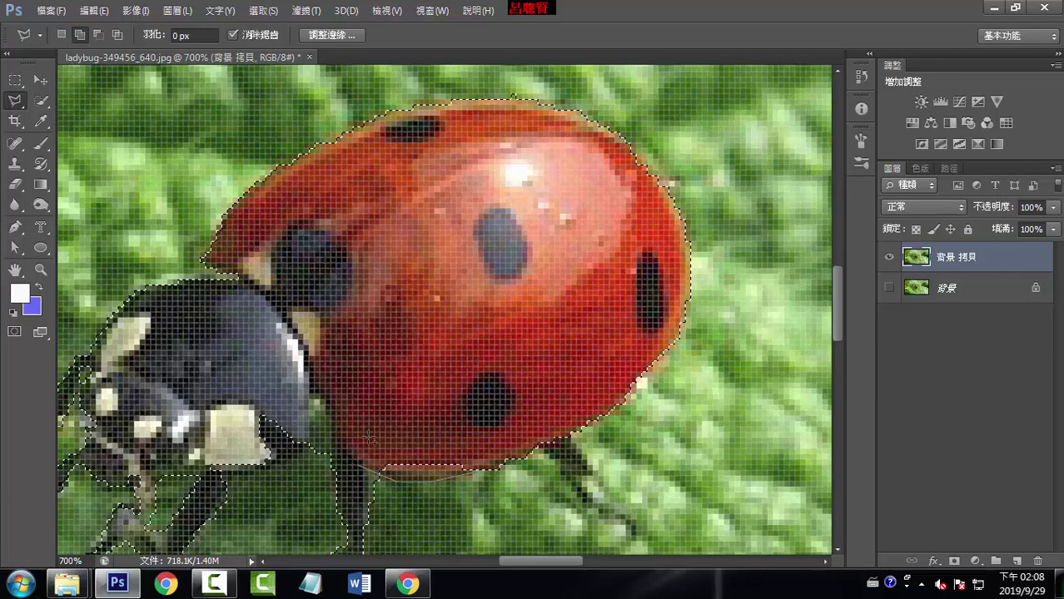
left_click(403, 415)
left_click(476, 423)
left_click(493, 456)
double_click(471, 473)
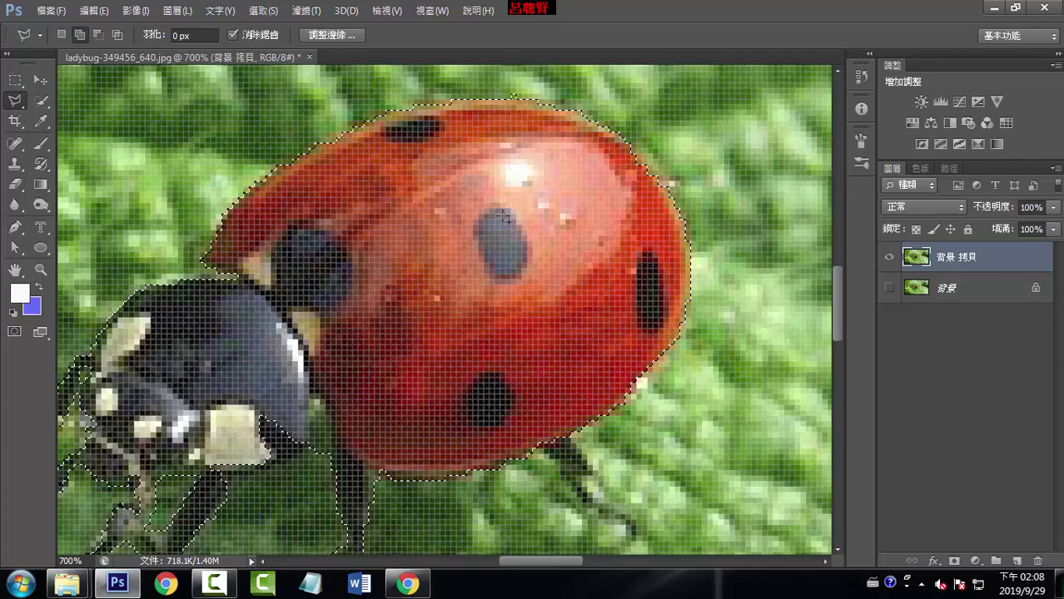
- Save the ladybug selection as channel Alpha 1 and verify it in Channels
key("m")
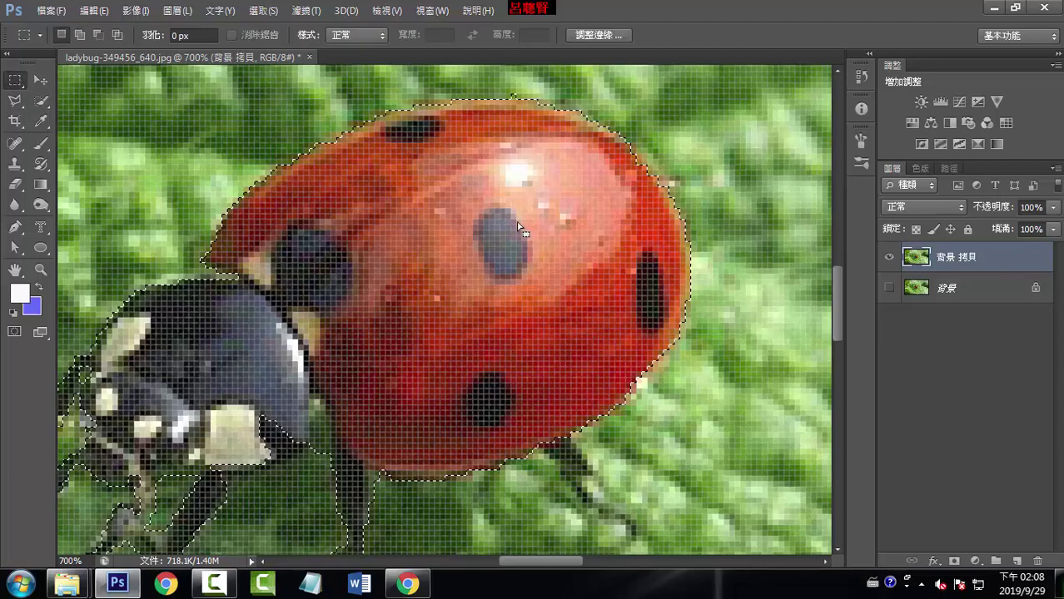
right_click(518, 227)
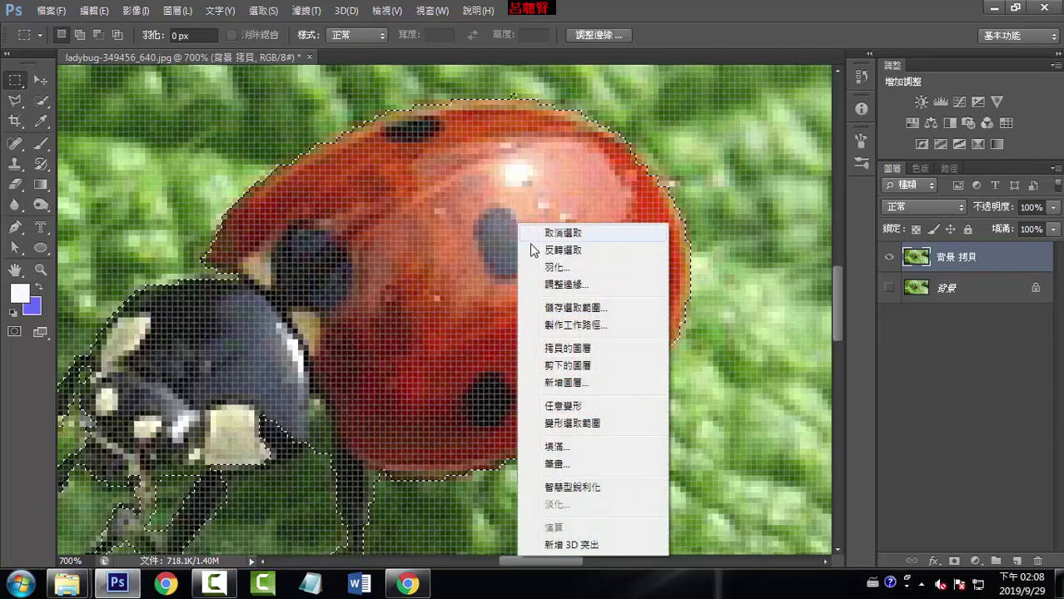
left_click(598, 308)
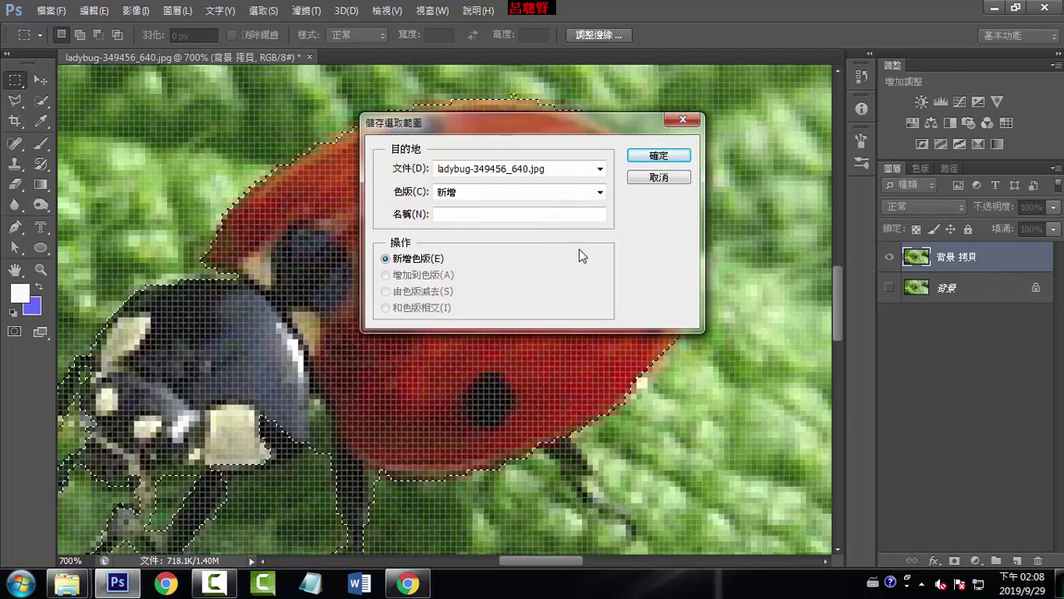
left_click(659, 158)
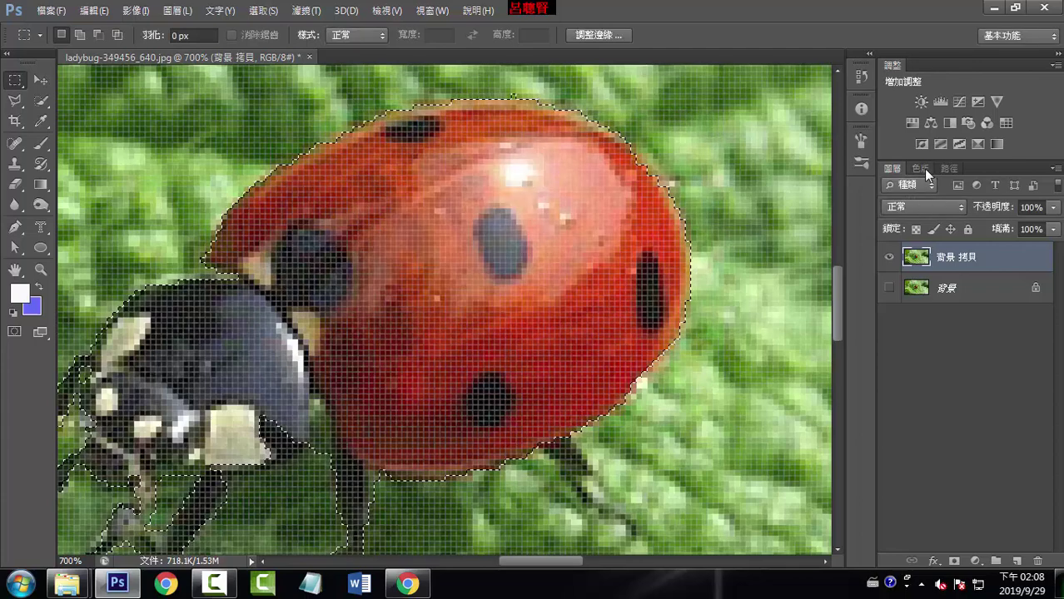
left_click(921, 168)
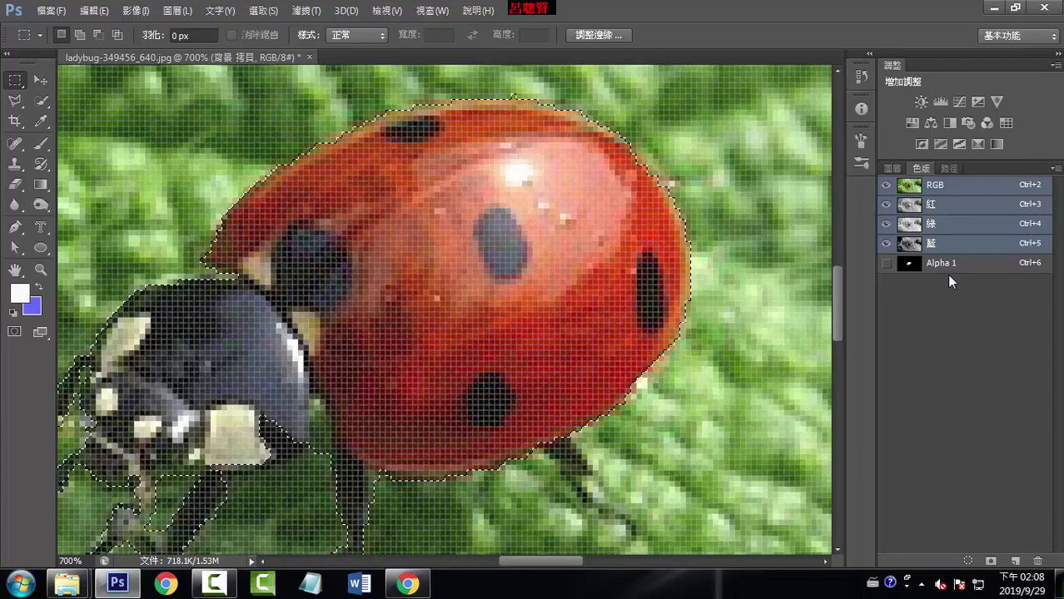
left_click(888, 169)
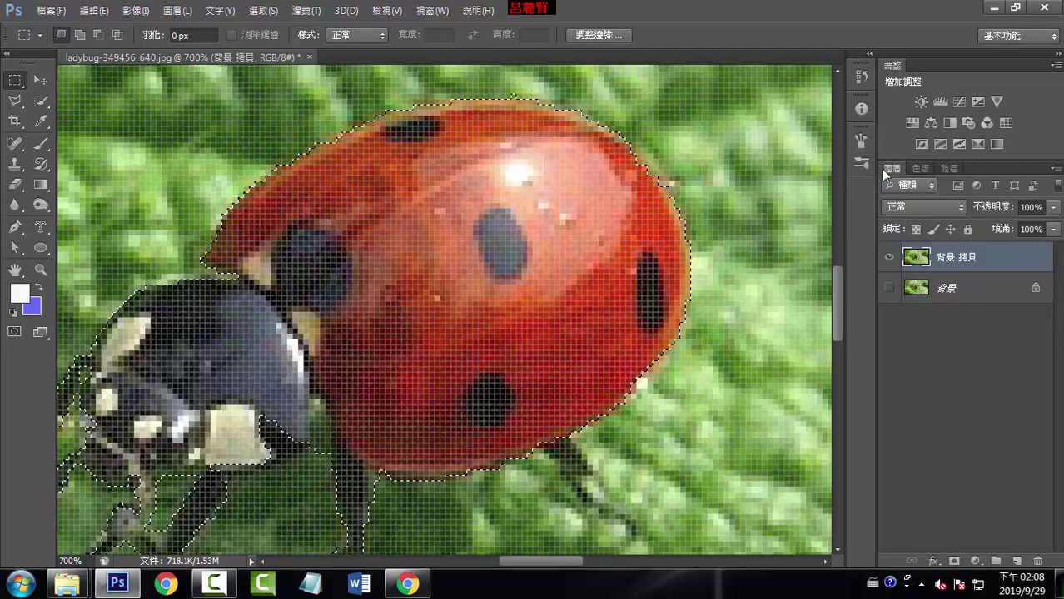
key("ctrl+minus")
- Zoom out and copy the selected ladybug onto a new layer, 圖層 1
key("ctrl+minus")
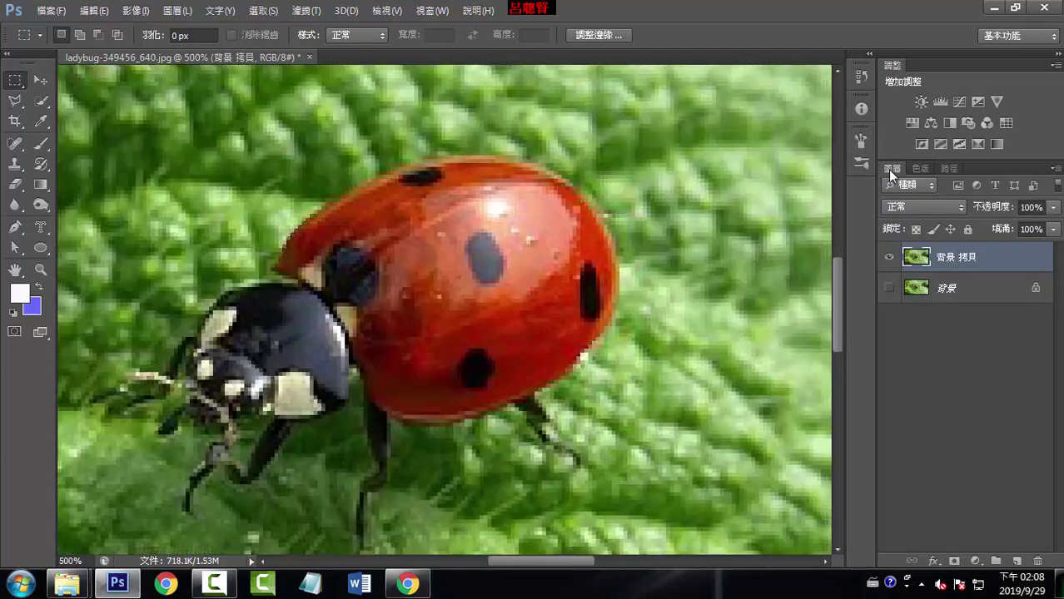
key("ctrl+minus")
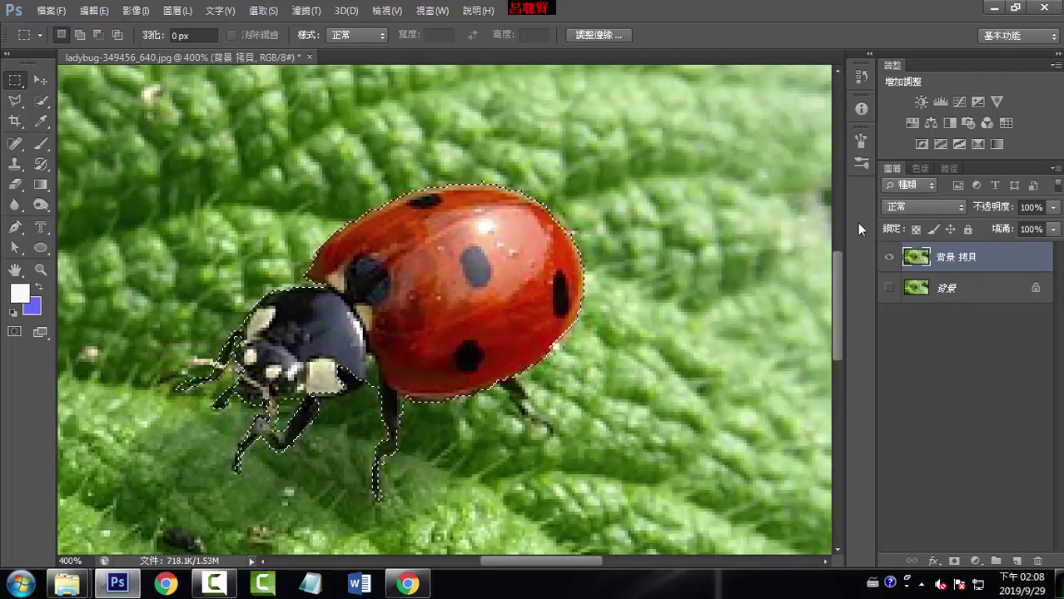
left_click(923, 169)
left_click(890, 169)
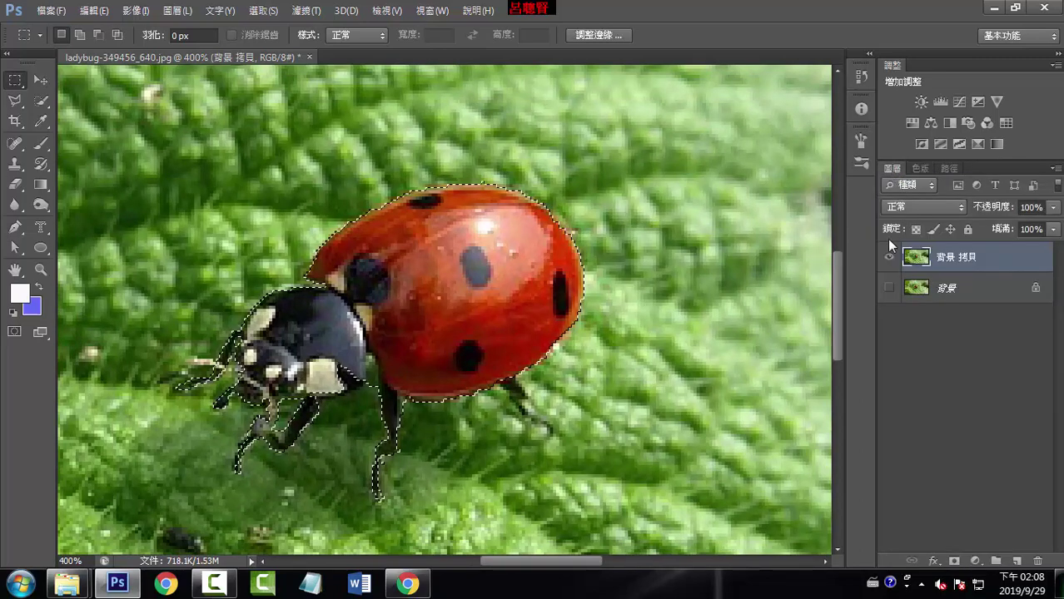
key("ctrl+j")
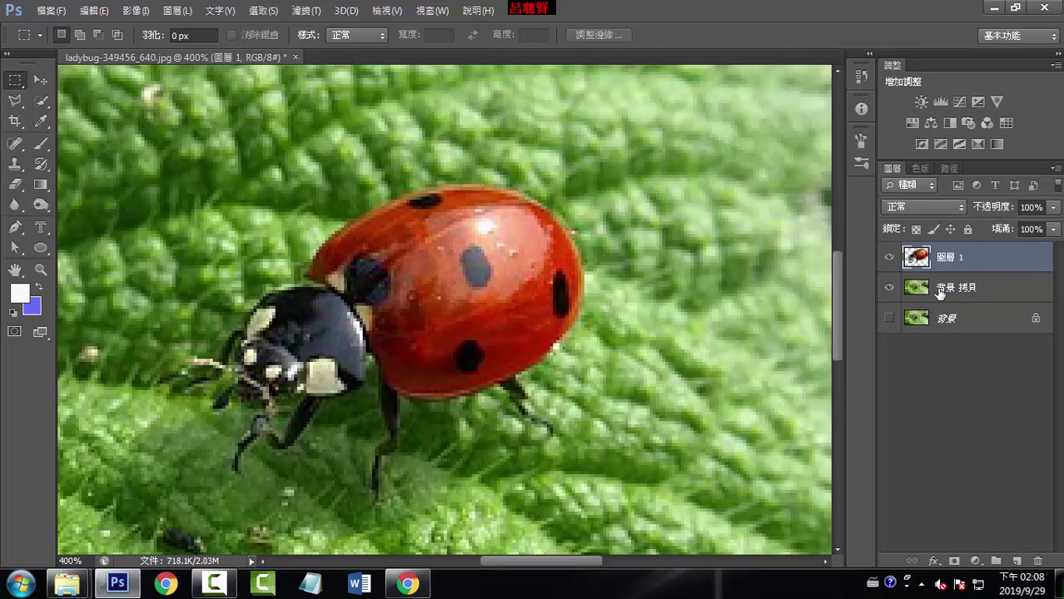
- Make 背景 拷貝 active, zoom out to the whole leaf, and hide 圖層 1
left_click(940, 293)
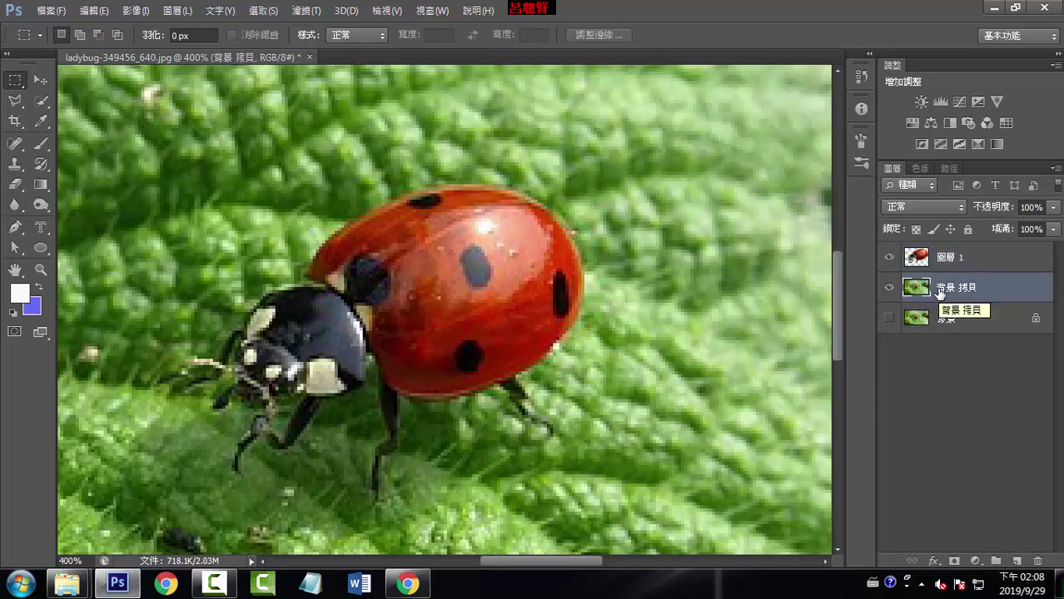
key("ctrl+minus")
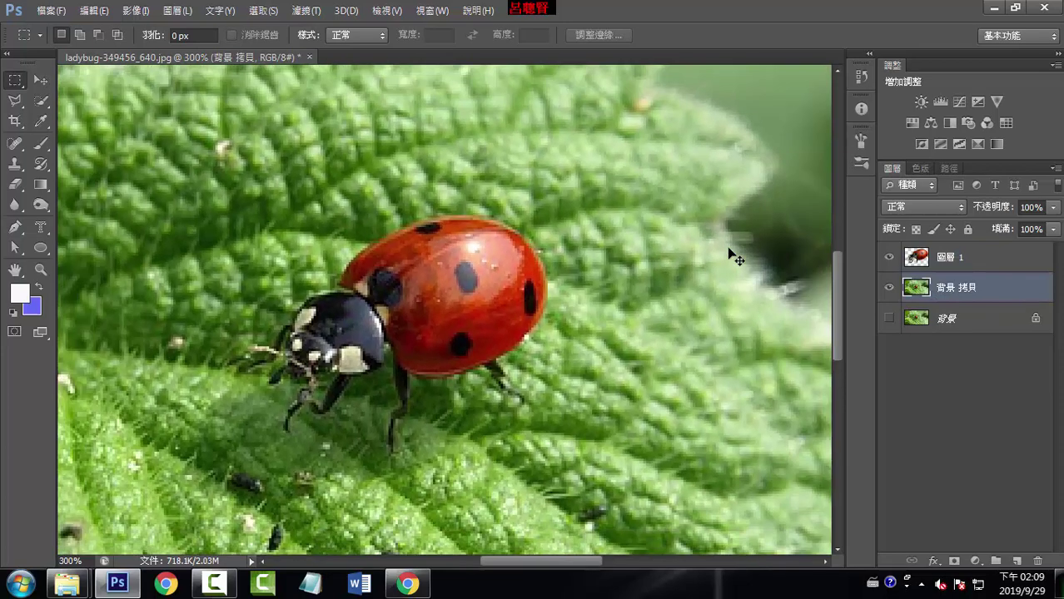
key("ctrl+minus")
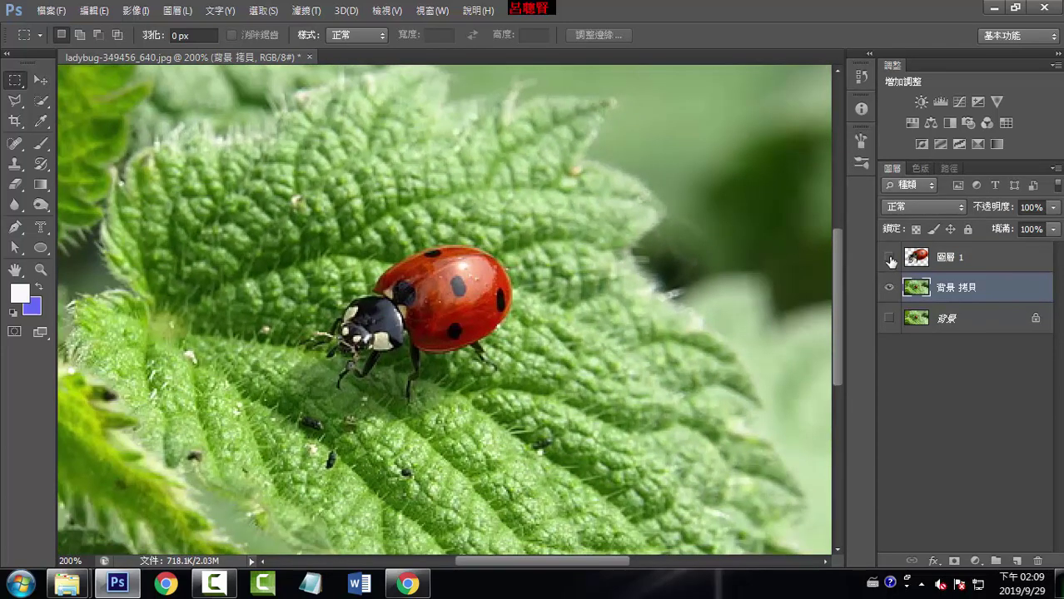
left_click(889, 257)
- Draw a loose freehand Lasso outline around the ladybug, including some leaf
left_click(15, 80)
left_click(15, 100)
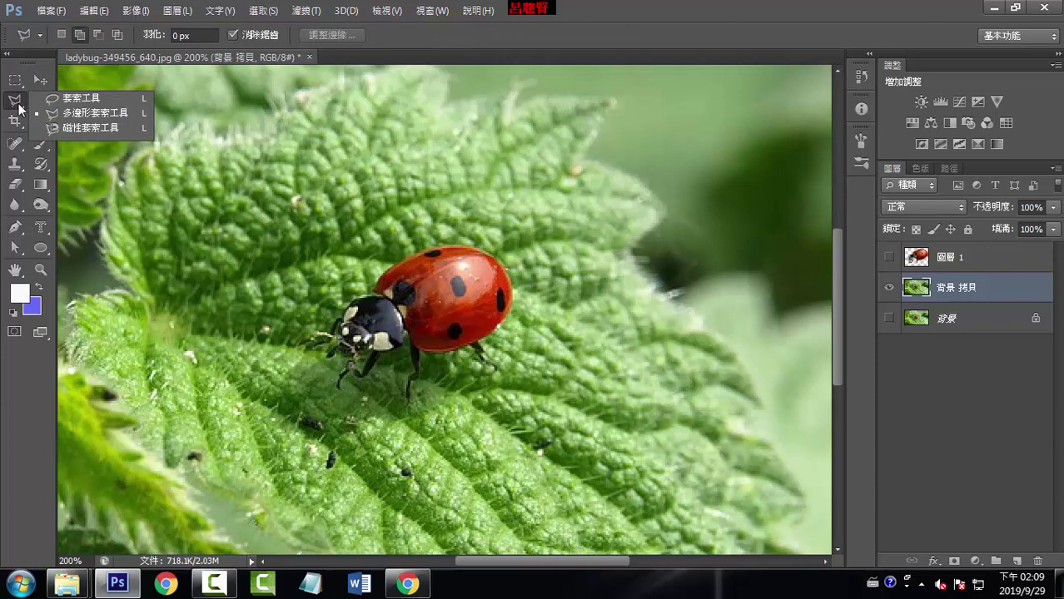
left_click(98, 99)
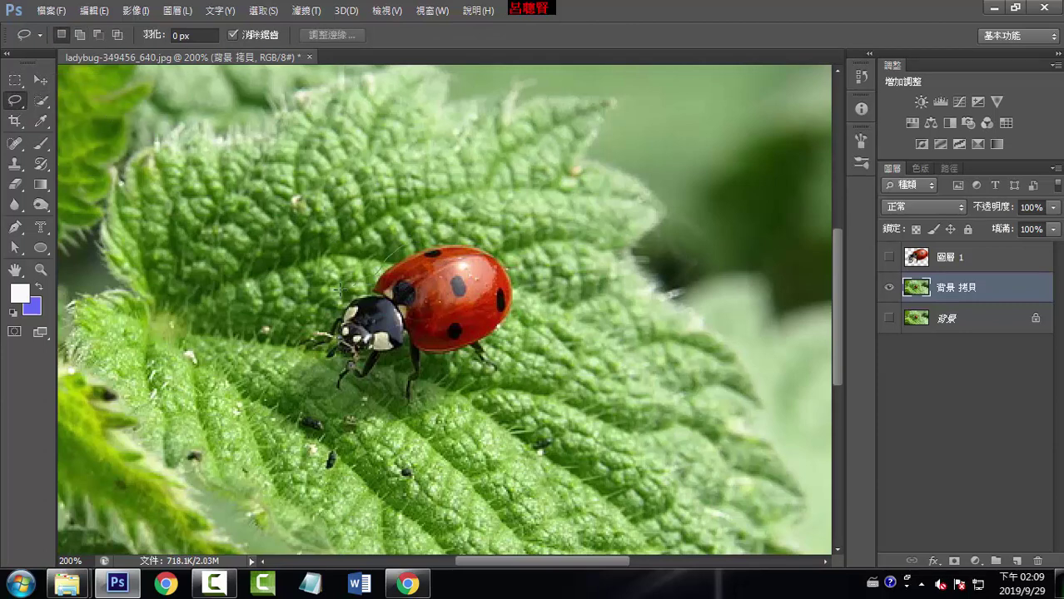
left_click_drag(313, 315, 305, 371)
left_click_drag(360, 404, 393, 400)
left_click_drag(396, 246, 398, 243)
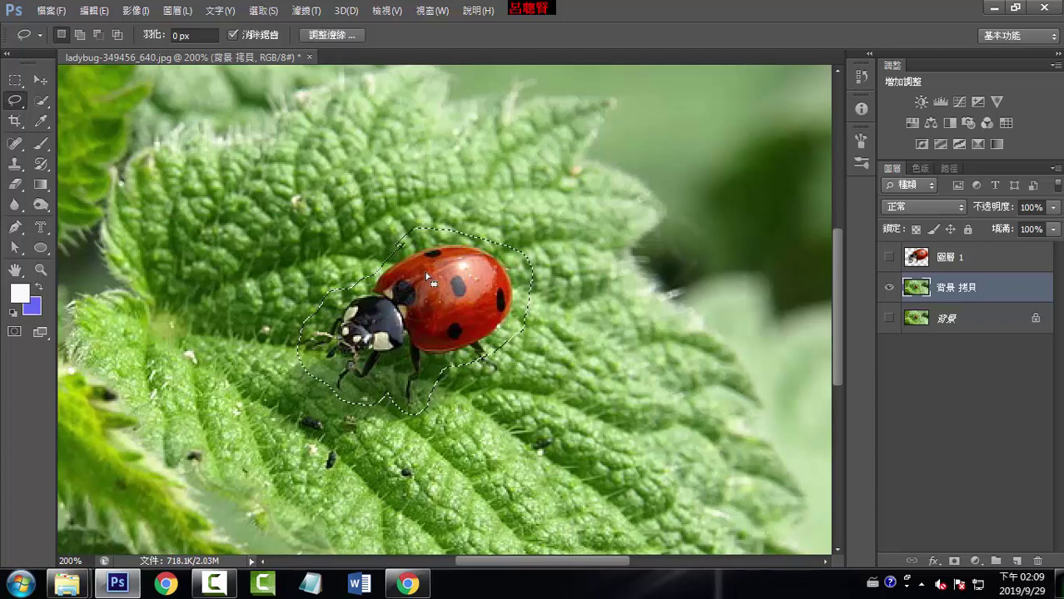
- Content-aware move the selected ladybug up and left on the leaf, then deselect
left_click(15, 141)
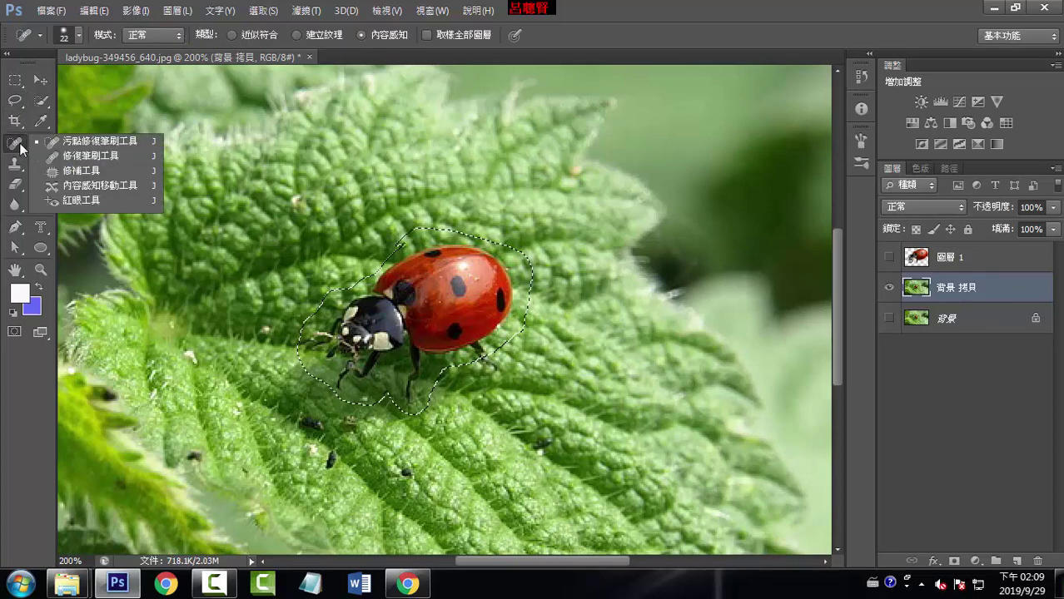
left_click(117, 190)
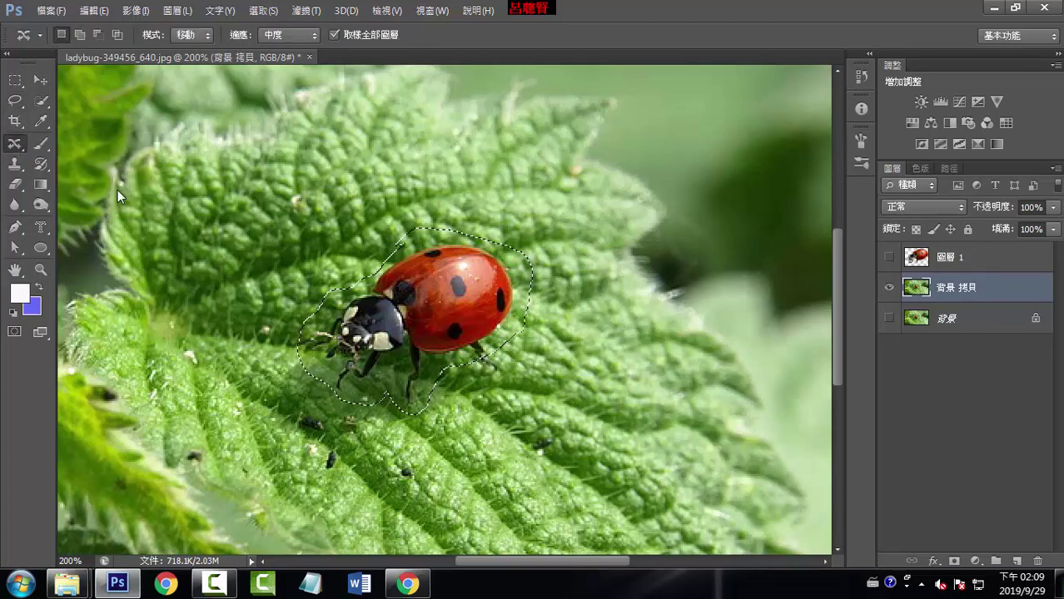
left_click_drag(433, 277, 279, 187)
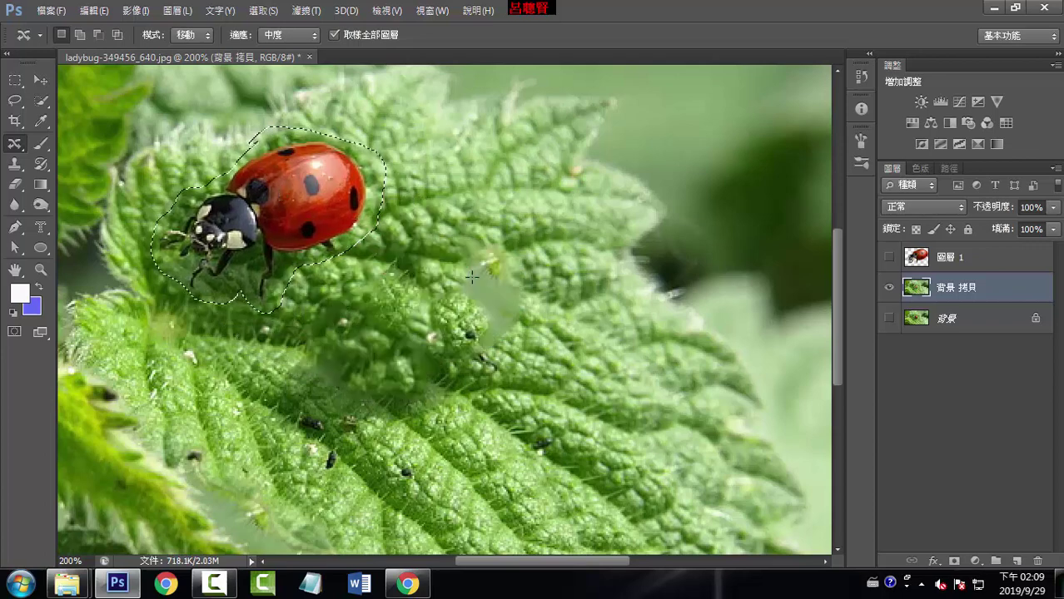
key("ctrl+d")
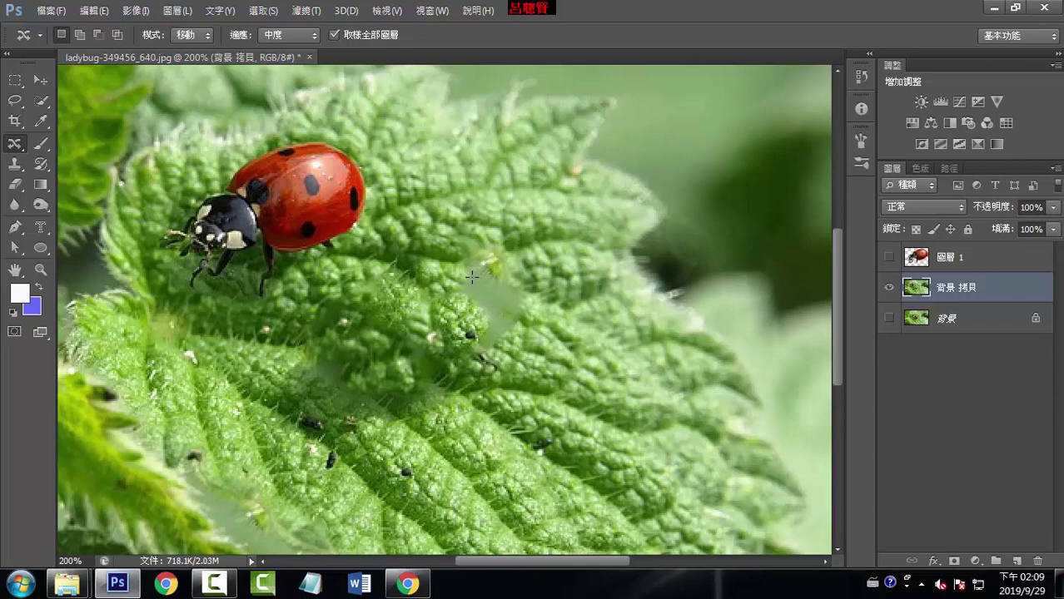
scroll(472, 276, "up", 1)
- Step back before the move and delete the selected ladybug area
left_click(861, 77)
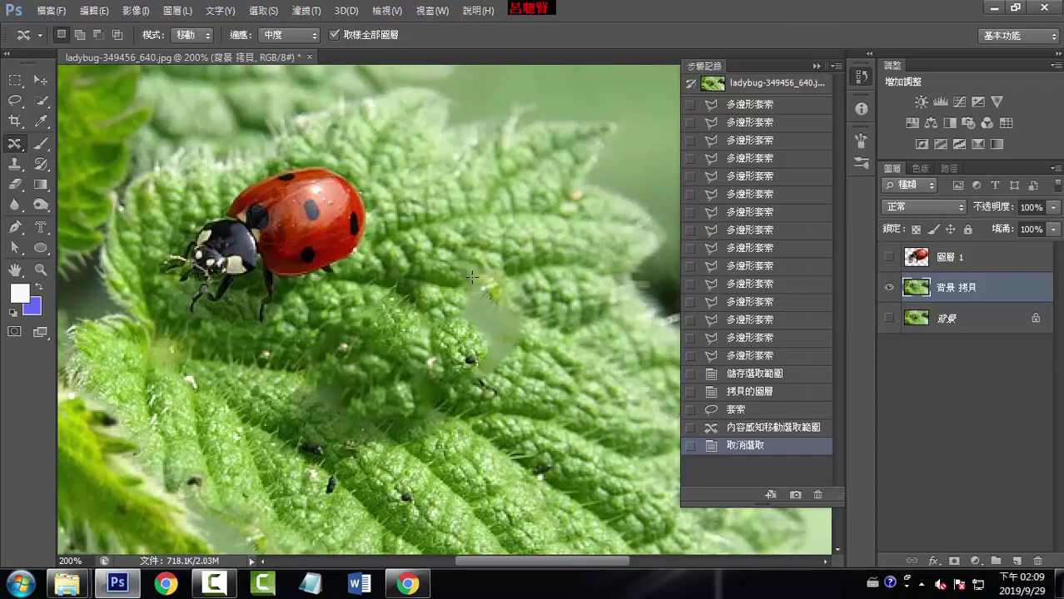
key("ctrl+alt+z")
key("ctrl+alt+z")
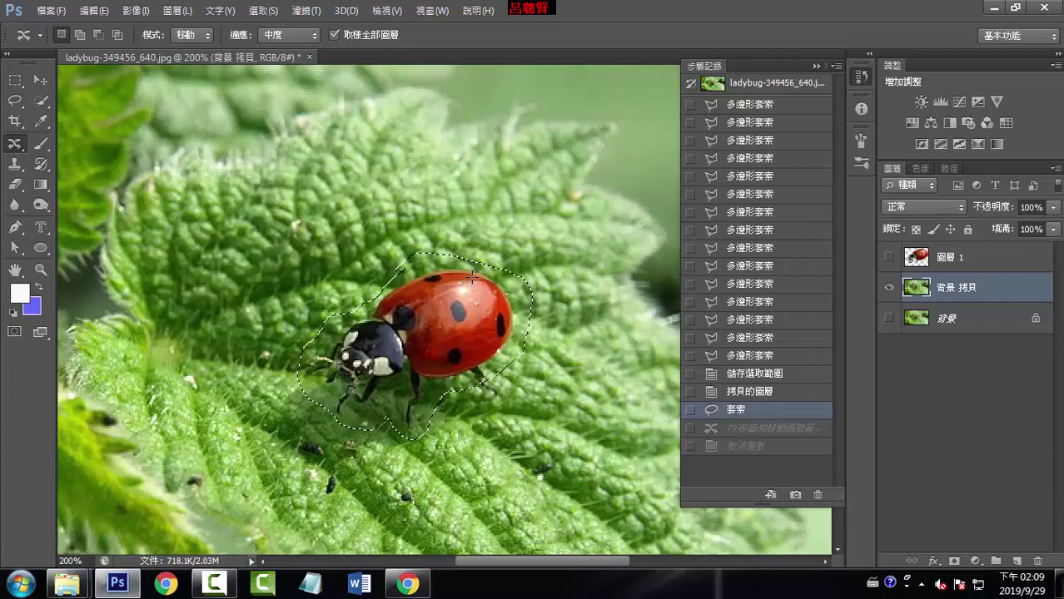
key("Delete")
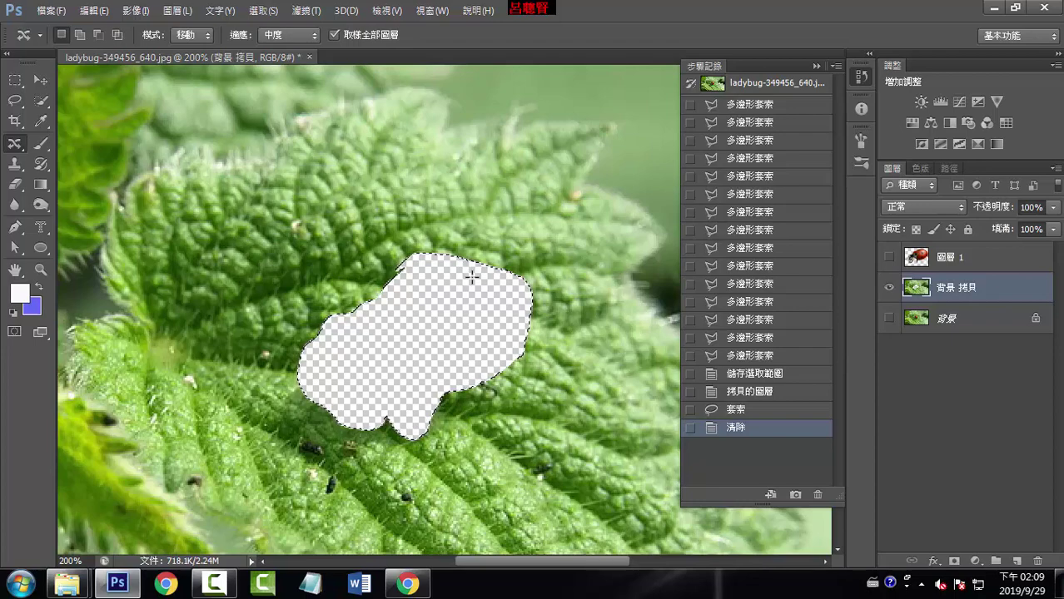
- Content-Aware Fill the ladybug-shaped hole with leaf texture, then deselect
key("alt+e")
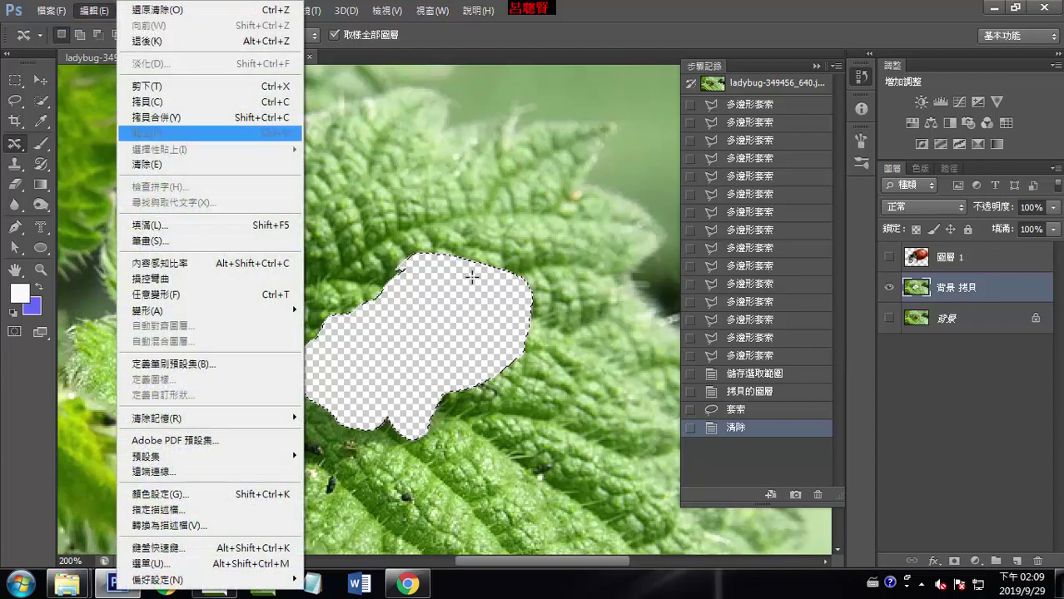
key("Up")
key("Up")
key("Up")
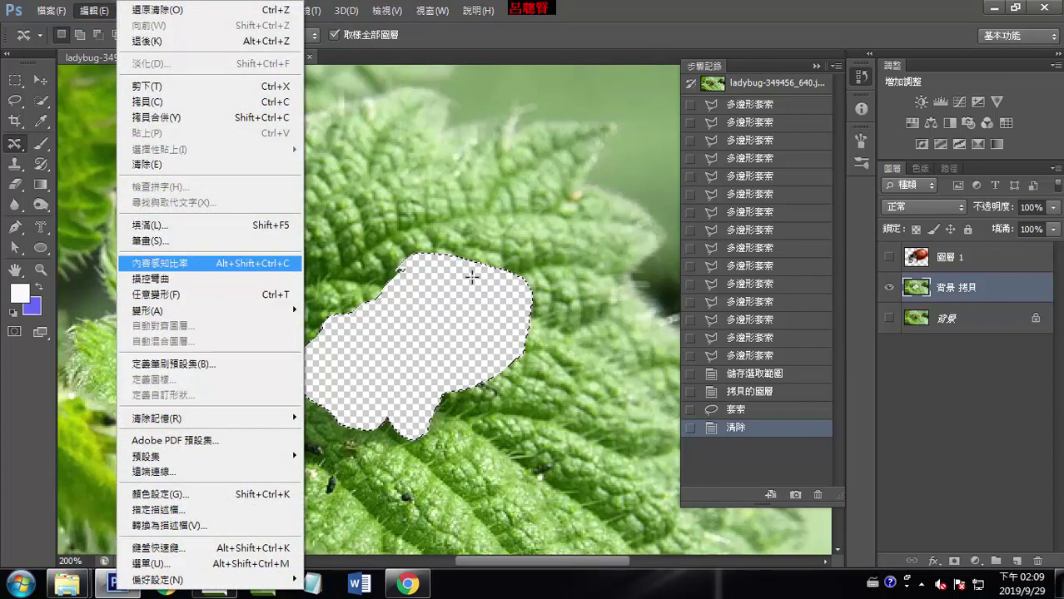
key("Up")
key("Up")
key("Down")
key("Down")
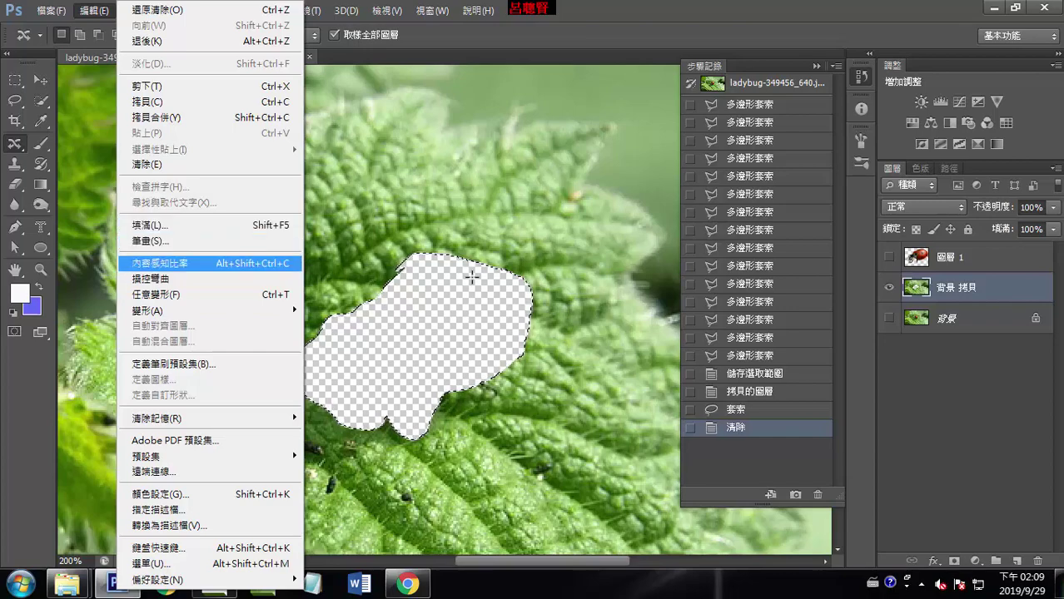
key("Up")
key("Up")
key("Return")
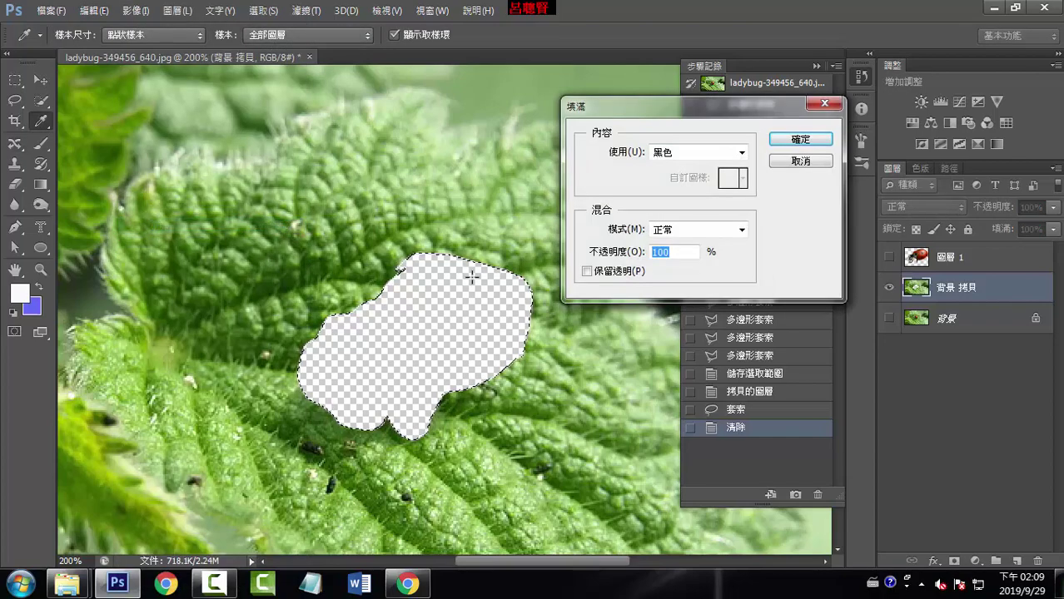
key("alt+u")
key("alt+Down")
key("Up")
key("Up")
key("Up")
key("Down")
key("Down")
key("Down")
key("Up")
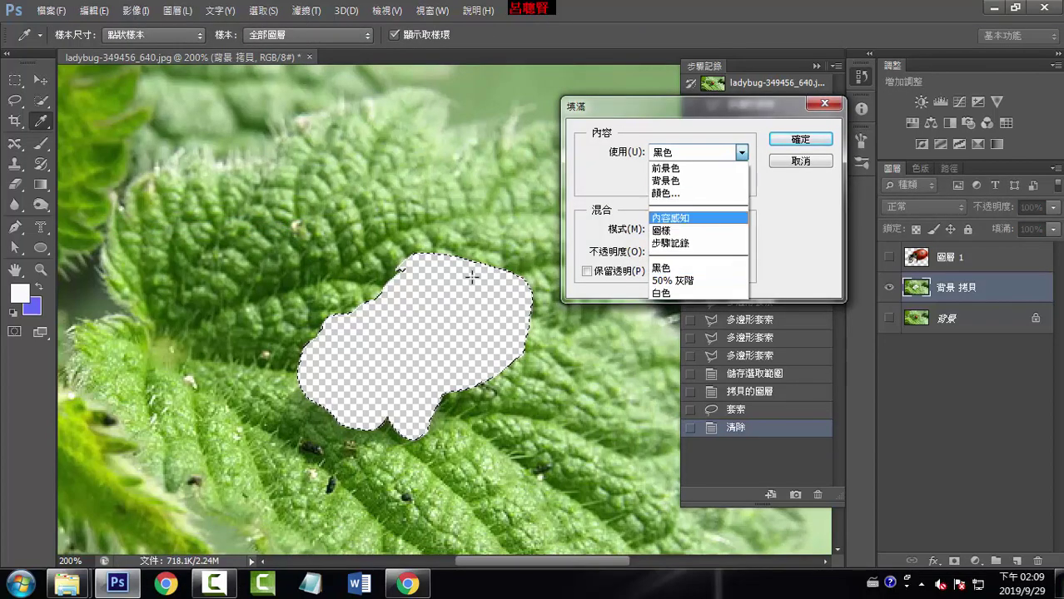
key("Return")
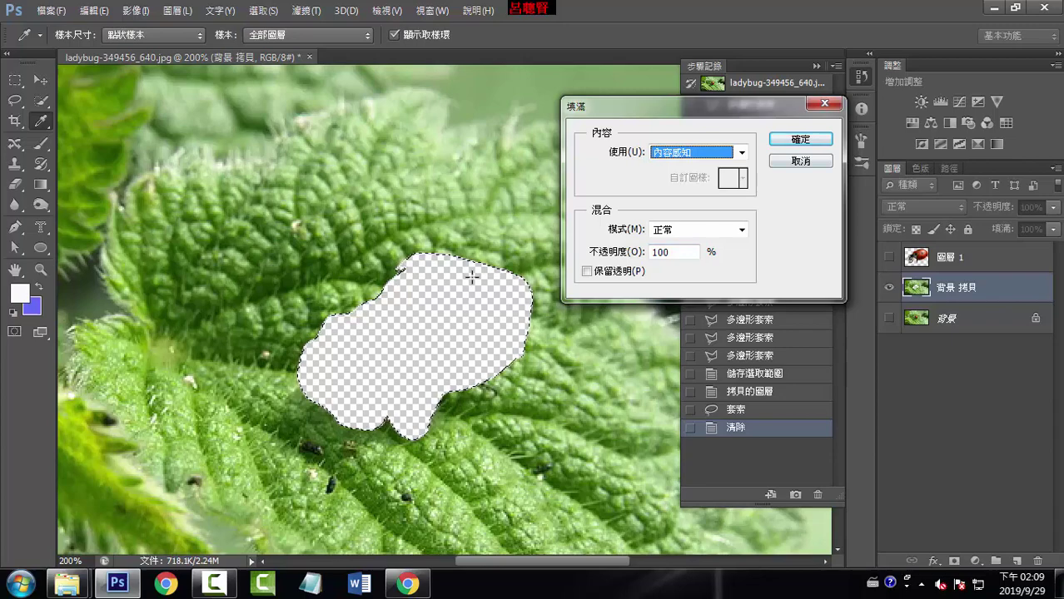
key("Return")
key("j")
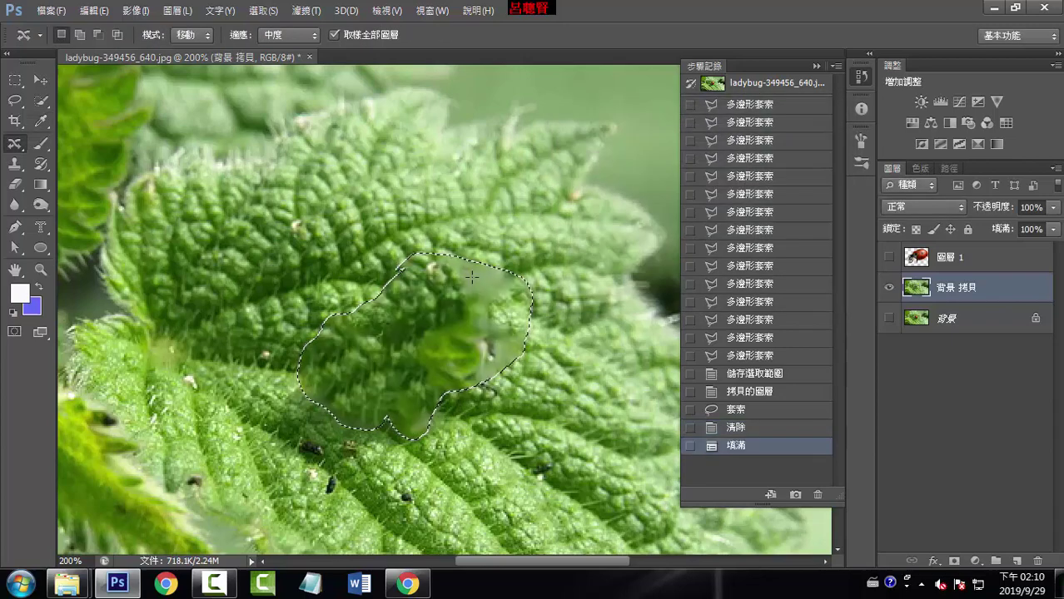
key("ctrl+d")
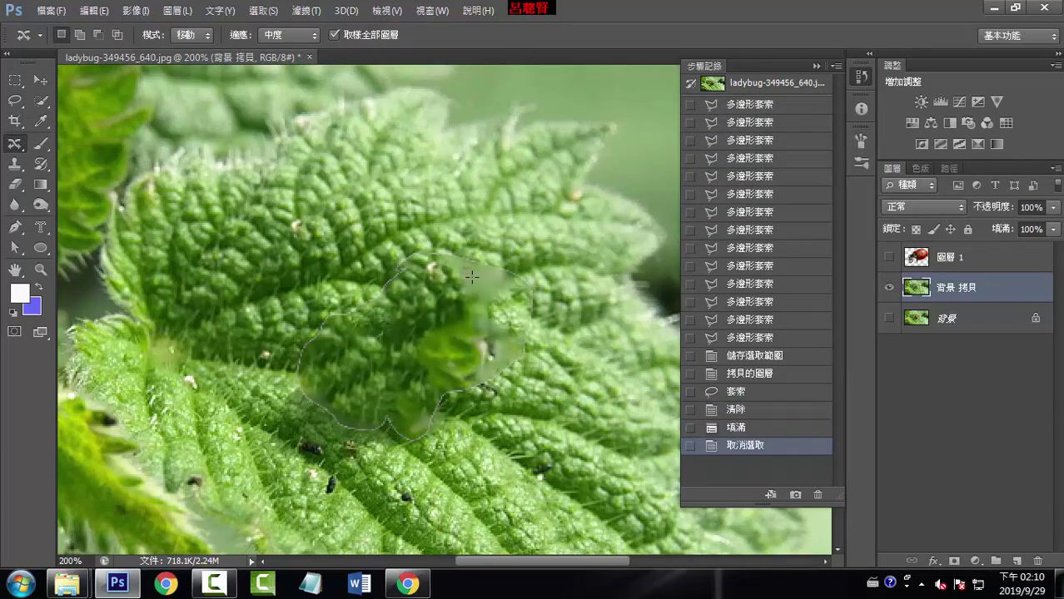
- Show 圖層 1 again and toggle the background layers' visibility to compare
left_click(889, 258)
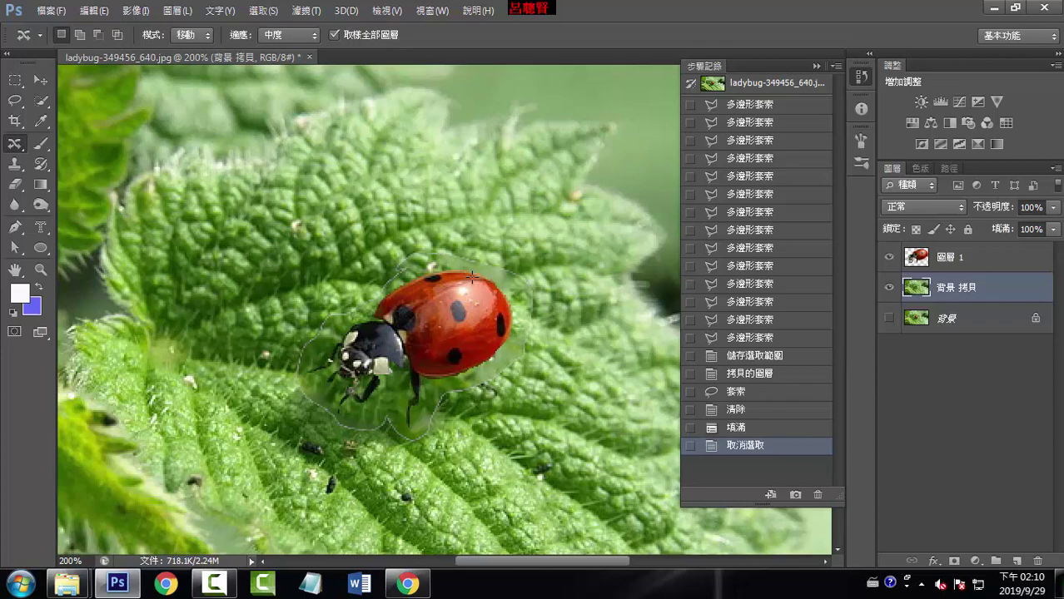
left_click(949, 258)
left_click(889, 287)
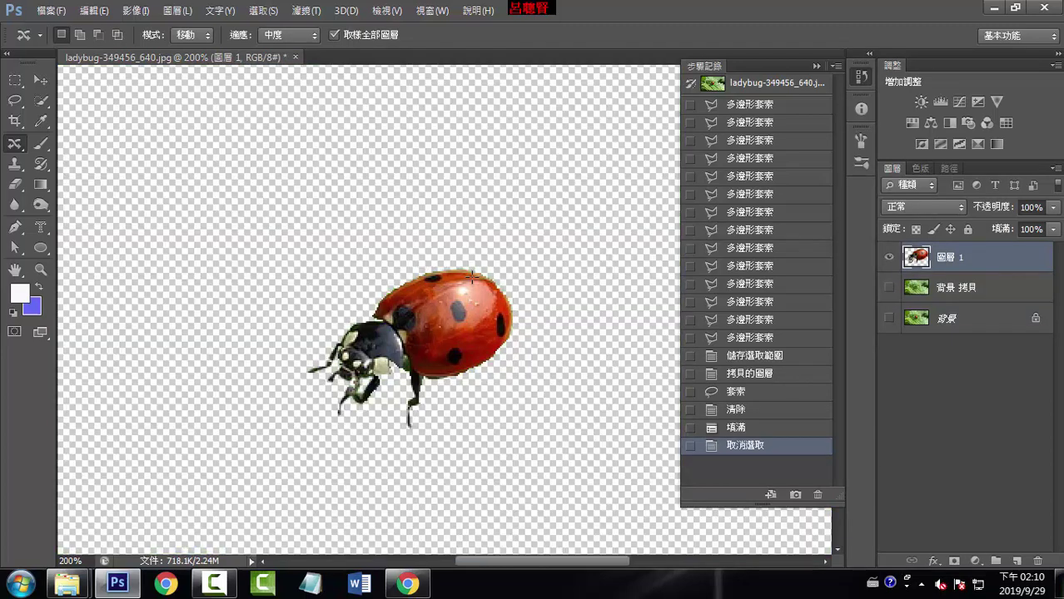
left_click(950, 287)
left_click(889, 287)
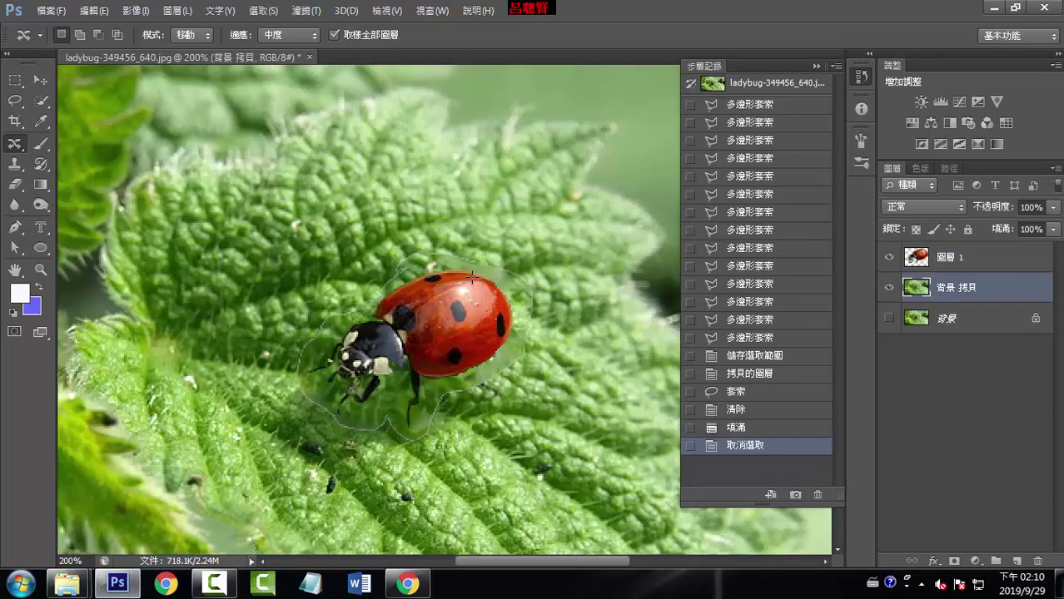
- Trial-move the background and ladybug with the Move tool, then undo the moves
key("v")
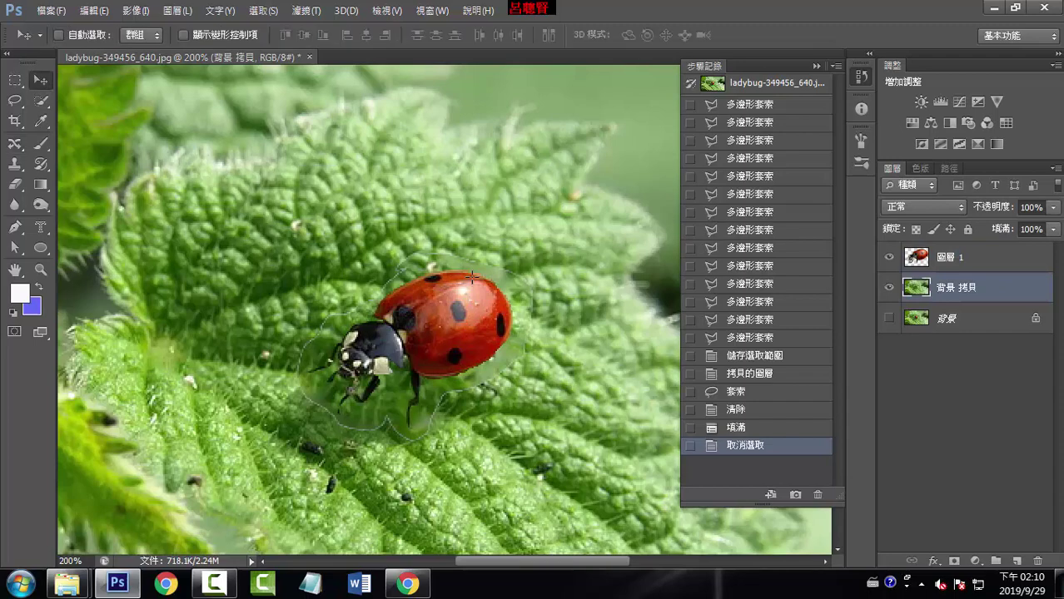
left_click_drag(466, 290, 468, 307)
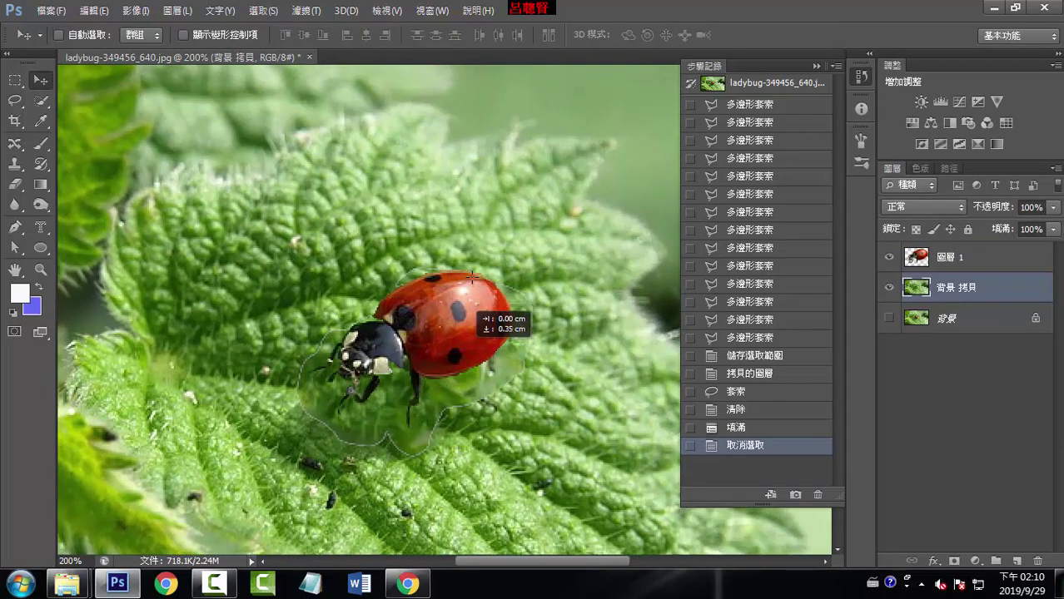
key("ctrl+z")
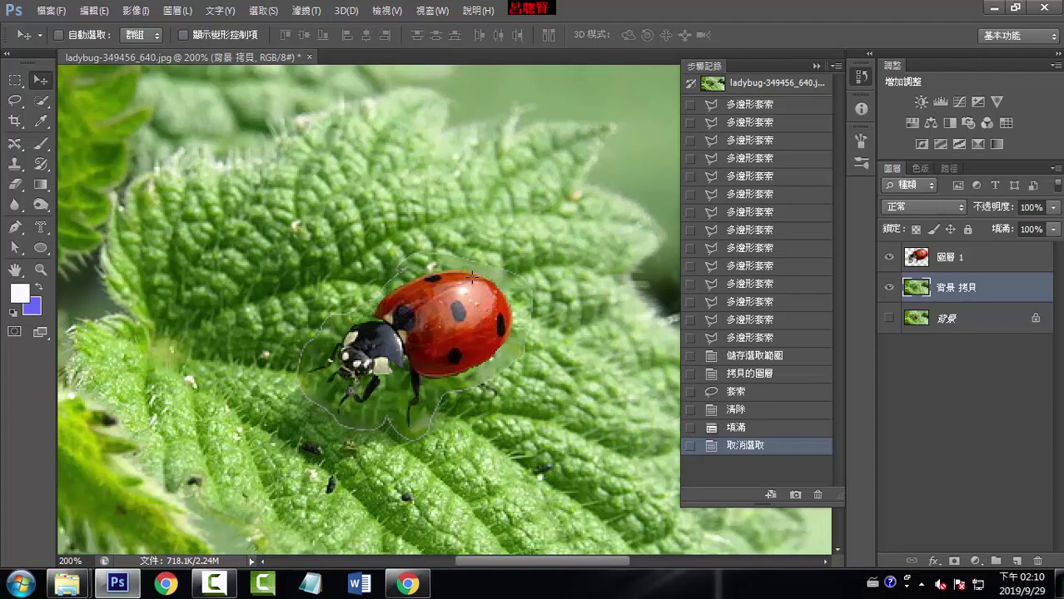
key("alt+bracketright")
mouse_move(472, 277)
left_mouse_down()
mouse_move(508, 254)
mouse_move(559, 406)
mouse_move(260, 177)
left_mouse_up()
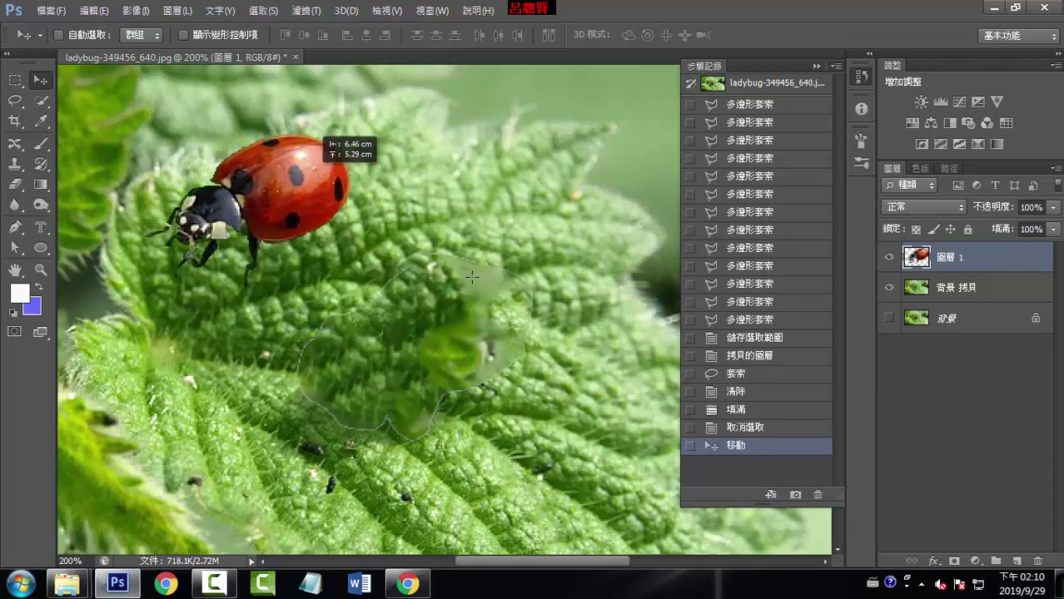
left_click_drag(275, 187, 322, 200)
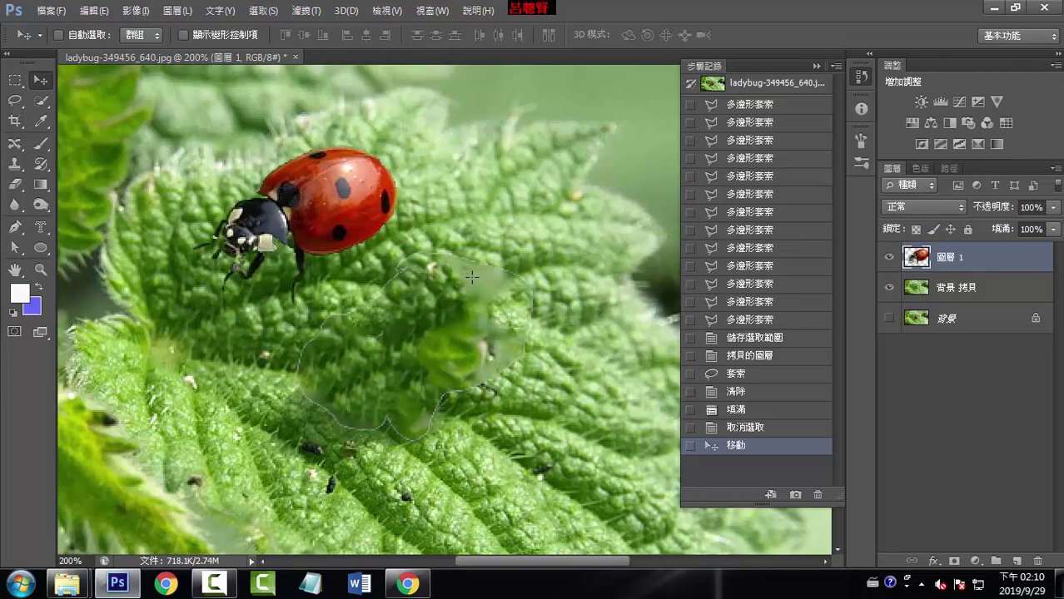
key("alt+bracketleft")
key("alt+bracketleft")
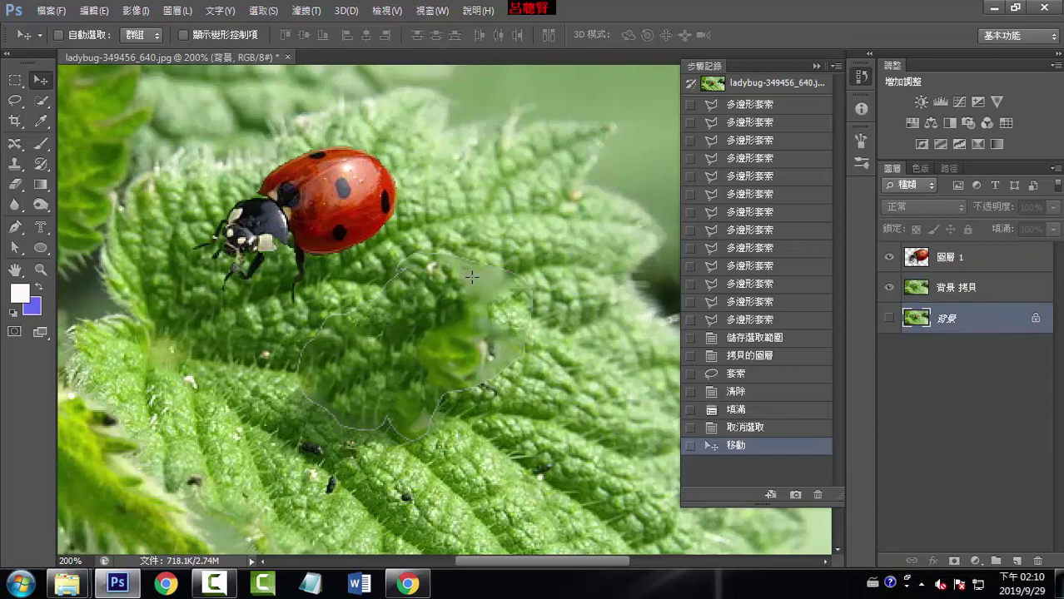
key("ctrl+z")
- Duplicate the original background as 背景 拷貝 2, show it instead of the filled copy, and select it
mouse_move(949, 319)
left_mouse_down()
mouse_move(995, 560)
mouse_move(1018, 561)
left_mouse_up()
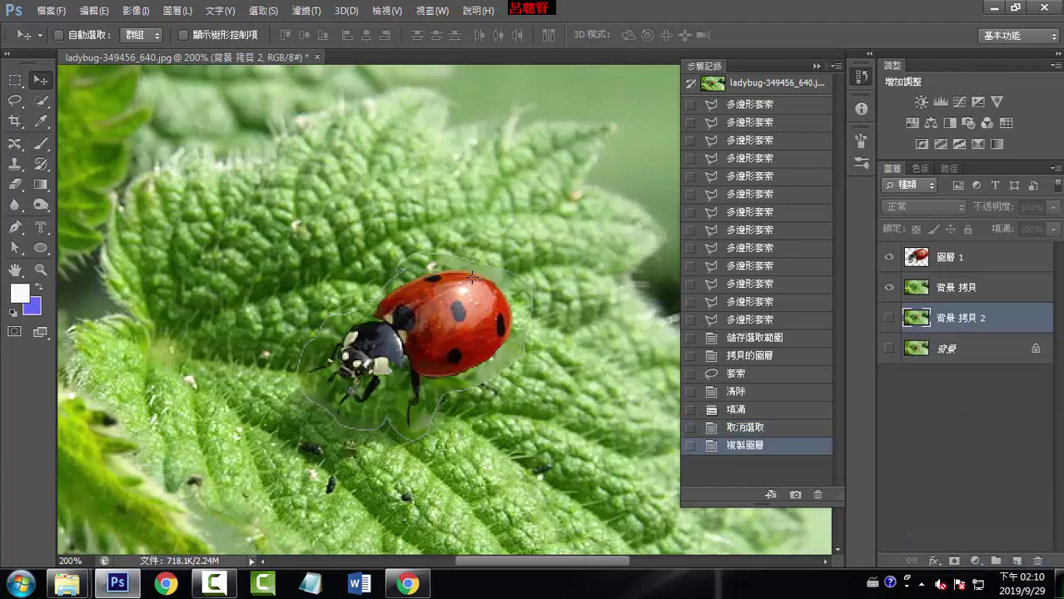
left_click(889, 287)
left_click(889, 318)
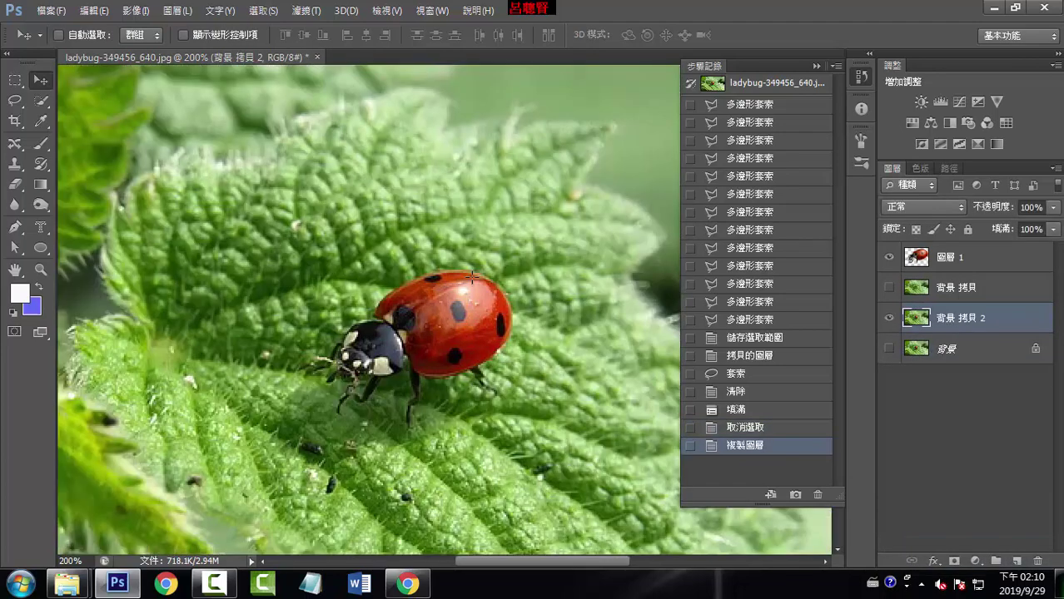
key("ctrl+minus")
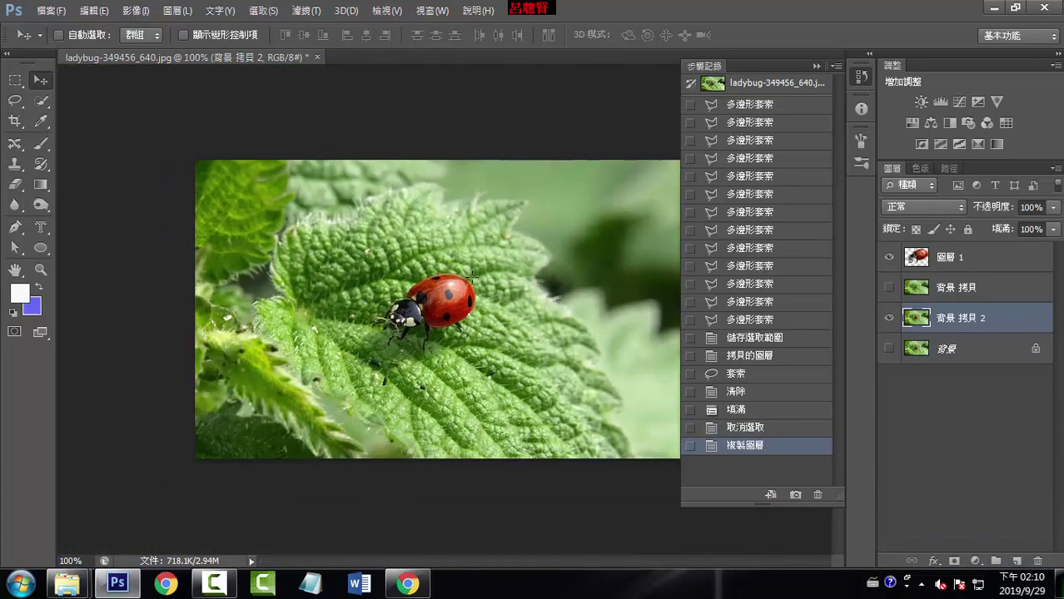
left_click(472, 278, "ctrl")
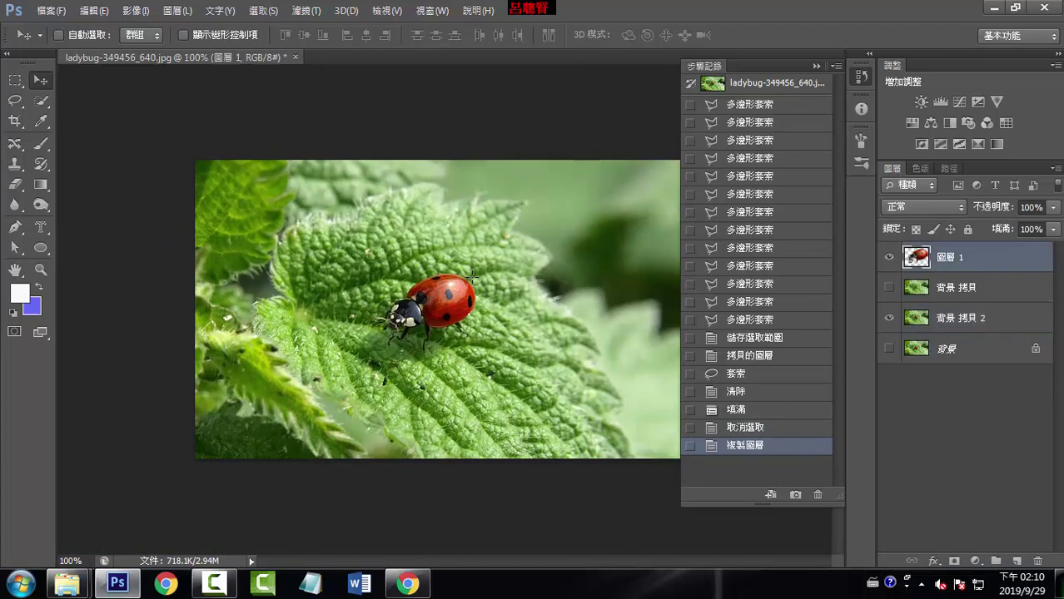
key("alt+bracketleft")
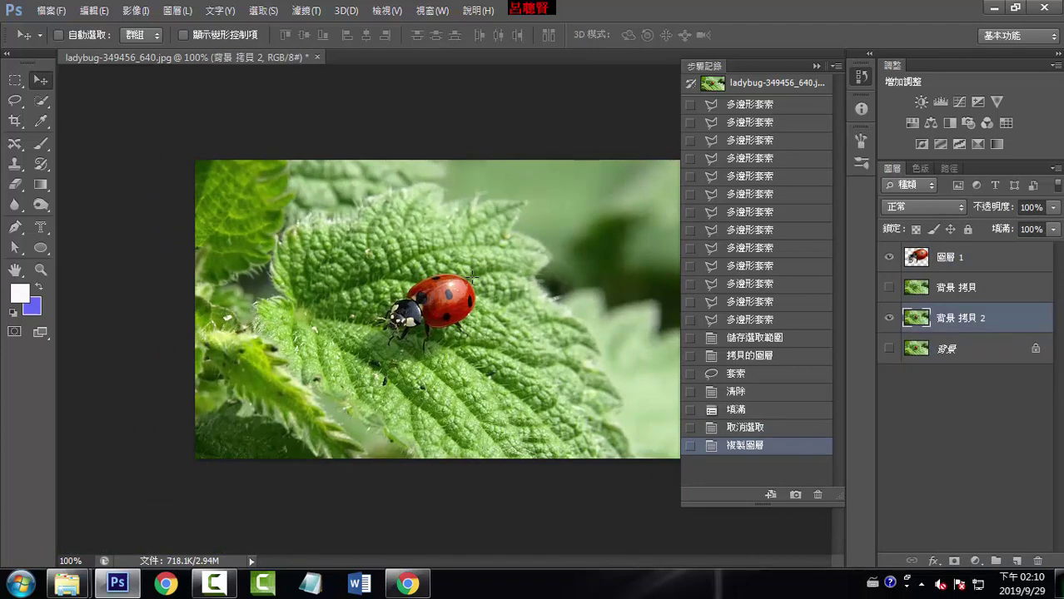
- Apply a 4.0-pixel Gaussian Blur to 背景 拷貝 2
key("alt+t")
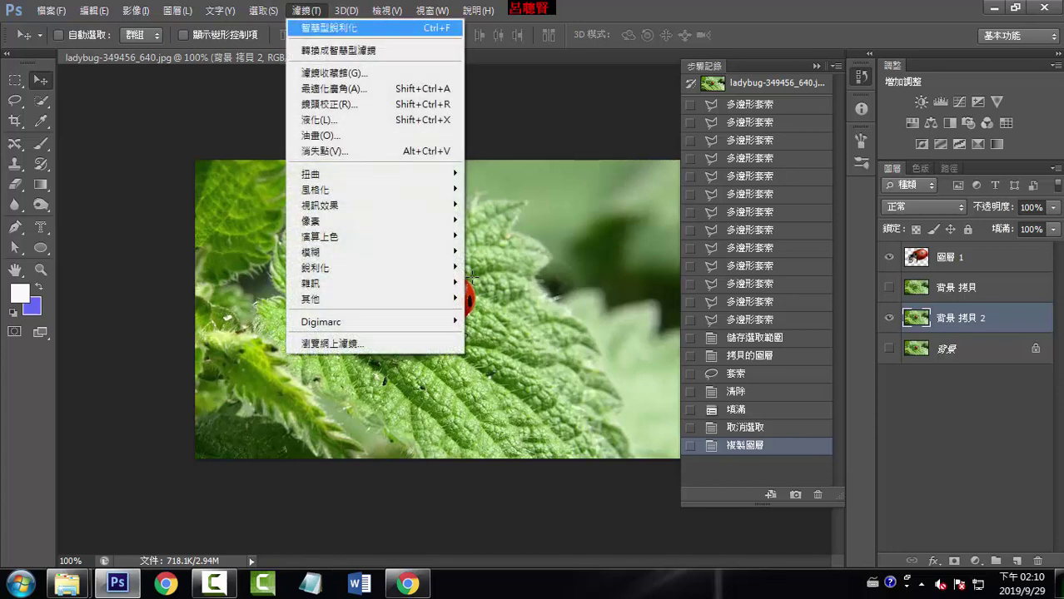
key("Down")
key("Down")
key("Down")
key("Down")
key("Down")
key("Down")
key("Right")
key("Down")
key("Down")
key("Down")
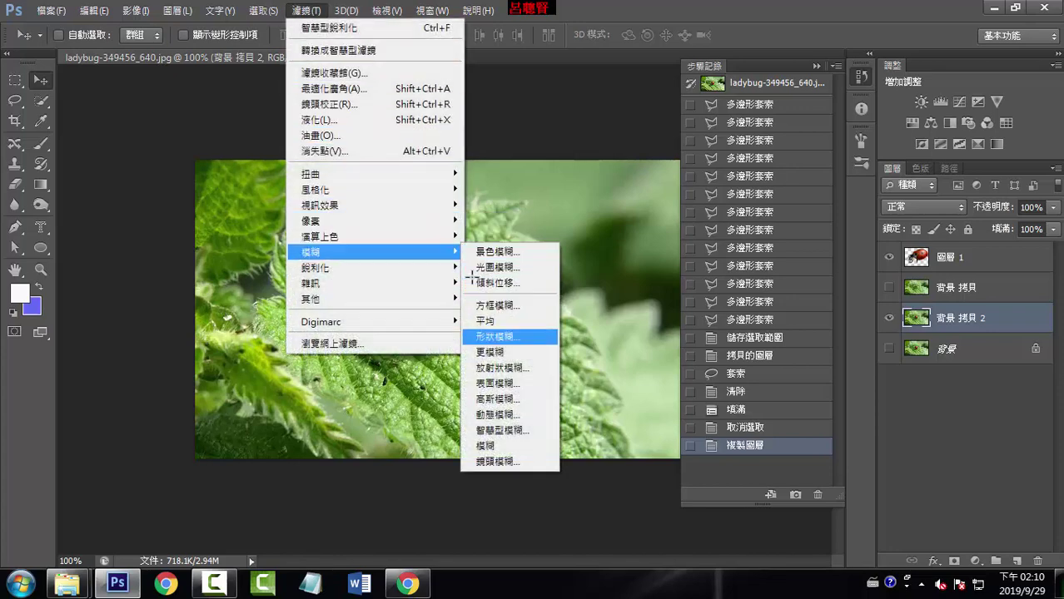
key("Down")
key("Down")
key("Down")
key("Down")
key("Return")
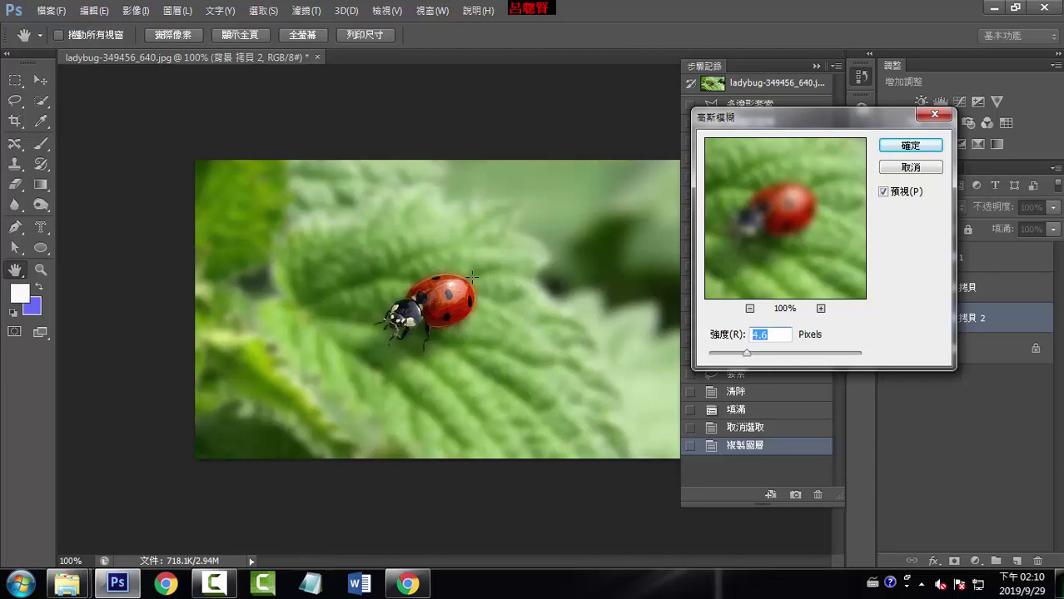
key("Down")
key("Down")
key("Down")
key("Down")
key("Down")
key("Down")
key("Return")
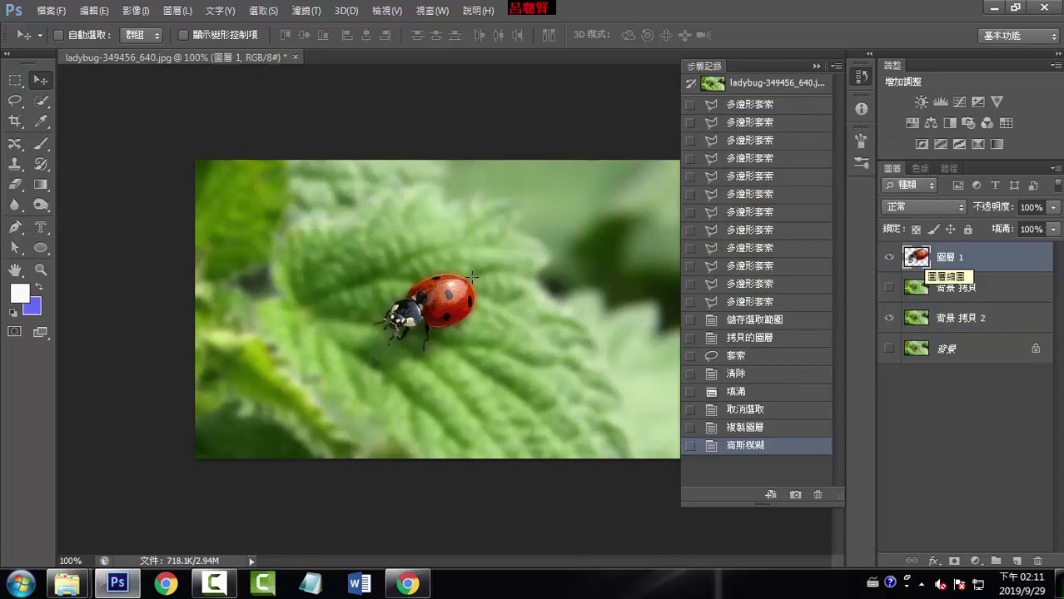
- Run Smart Sharpen on 圖層 1 with Amount 100% and Radius 12.9 px
left_click(306, 10)
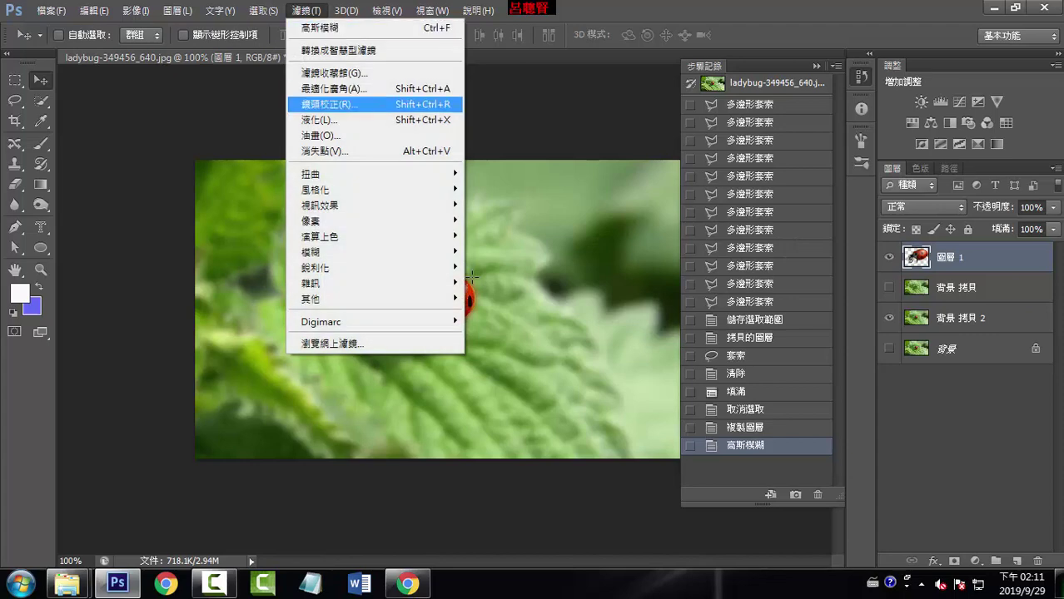
mouse_move(374, 267)
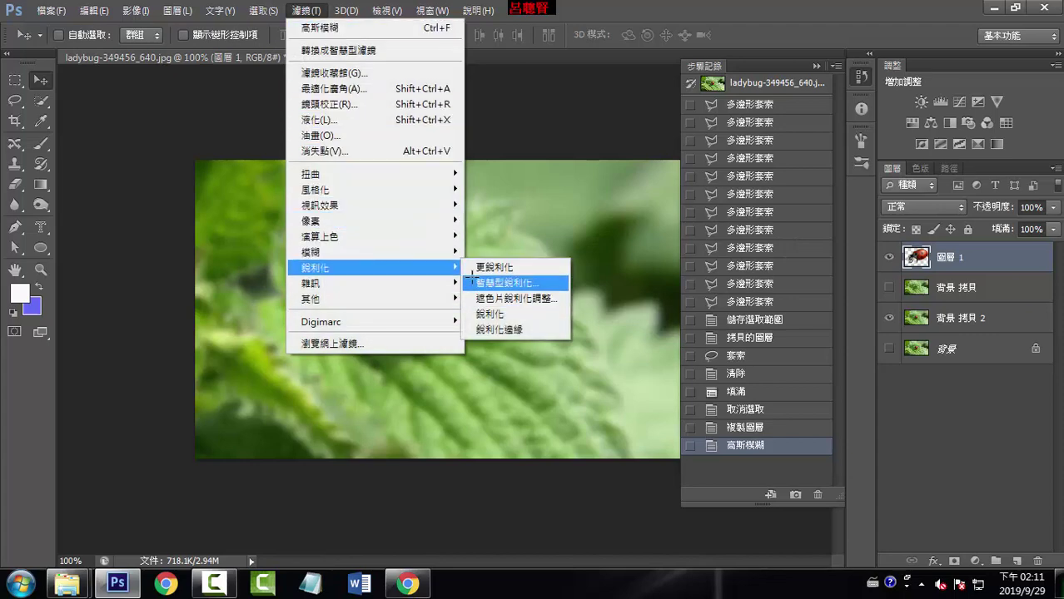
left_click(472, 281)
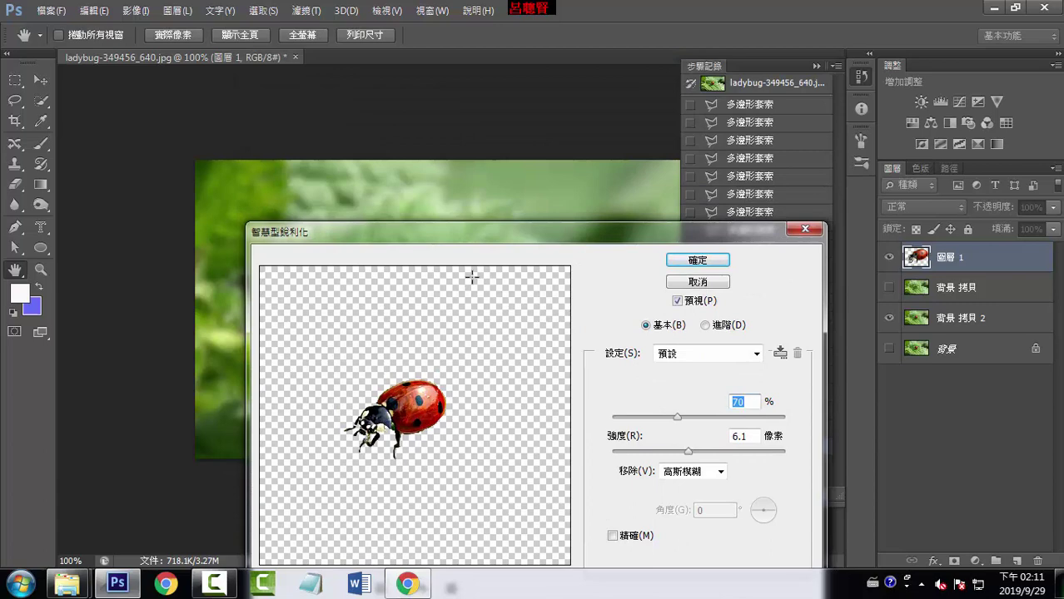
left_click_drag(688, 451, 718, 451)
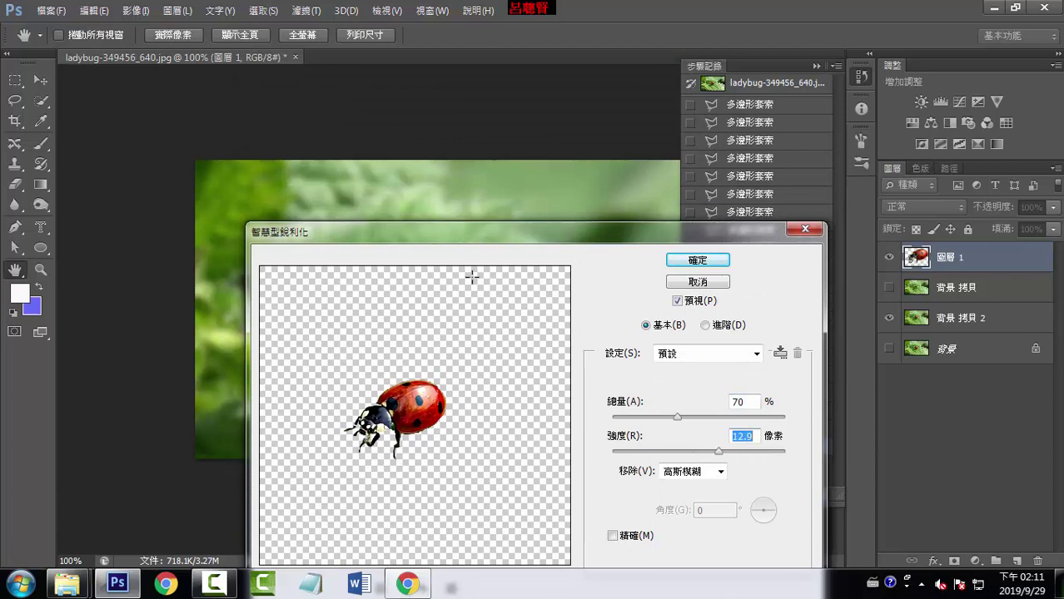
key("shift+Tab")
type("100")
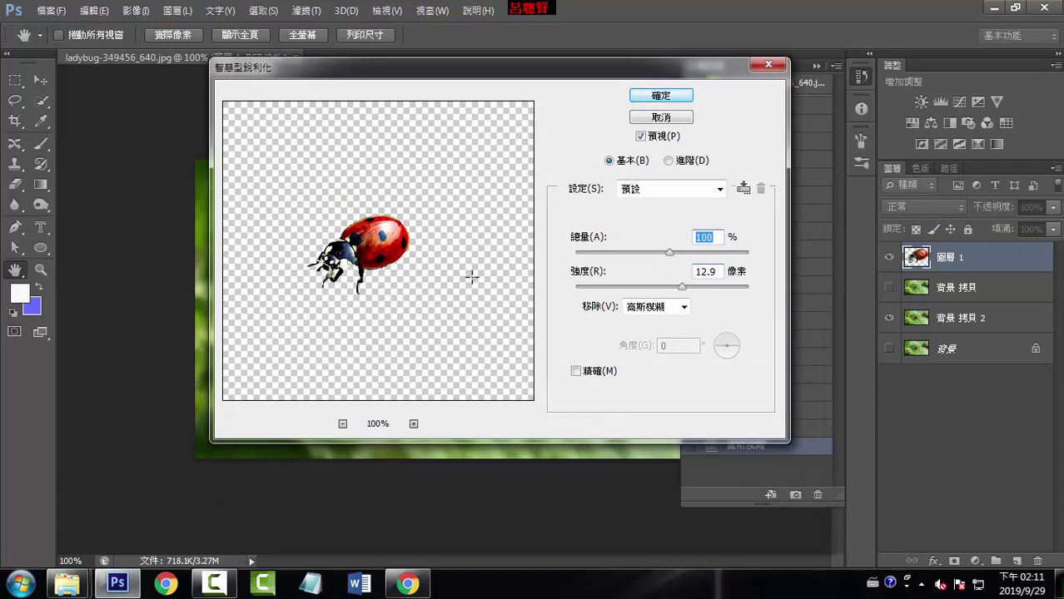
key("Return")
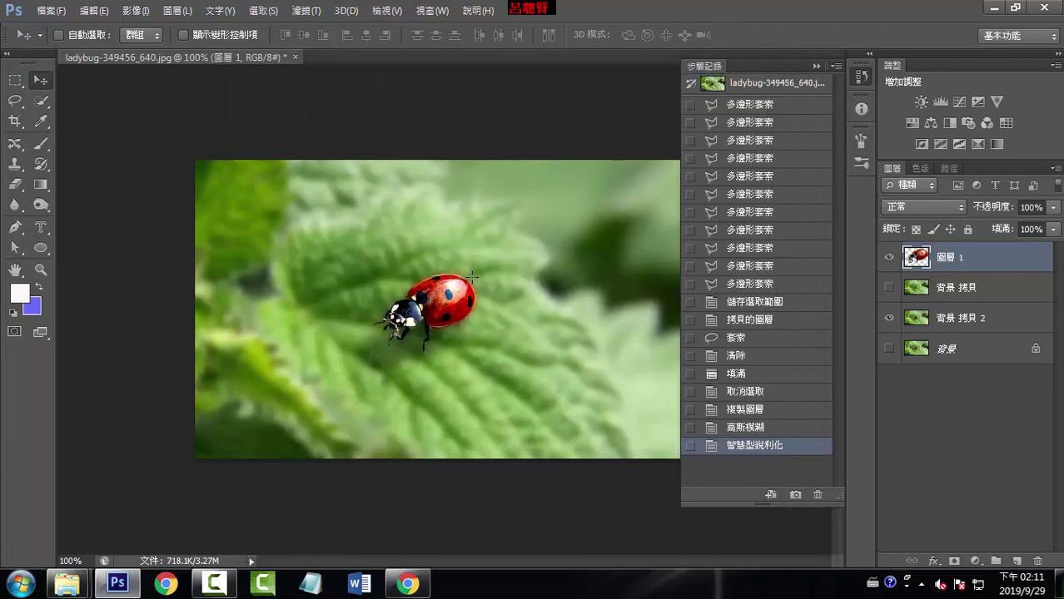